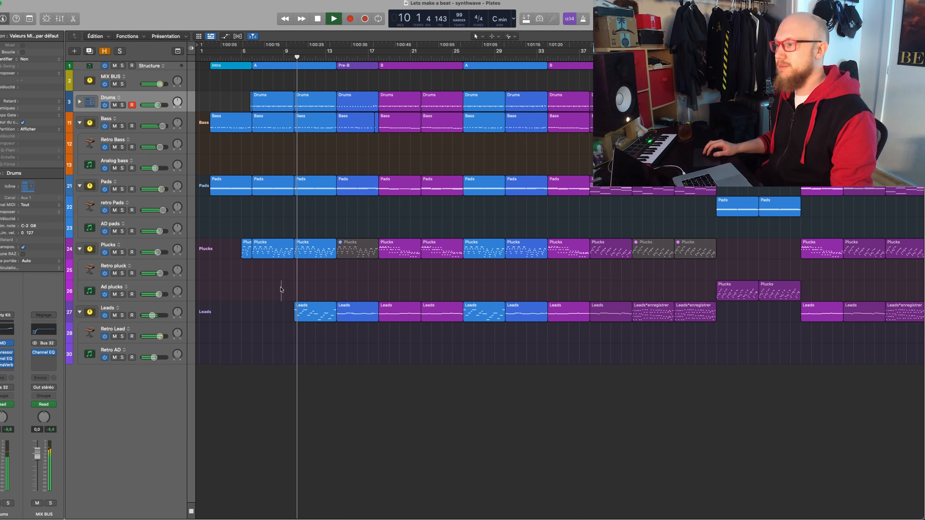
- Copy the first Leads region into the empty space at bar 85, past the end of the arrangement
{"action": "key", "text": "space"}
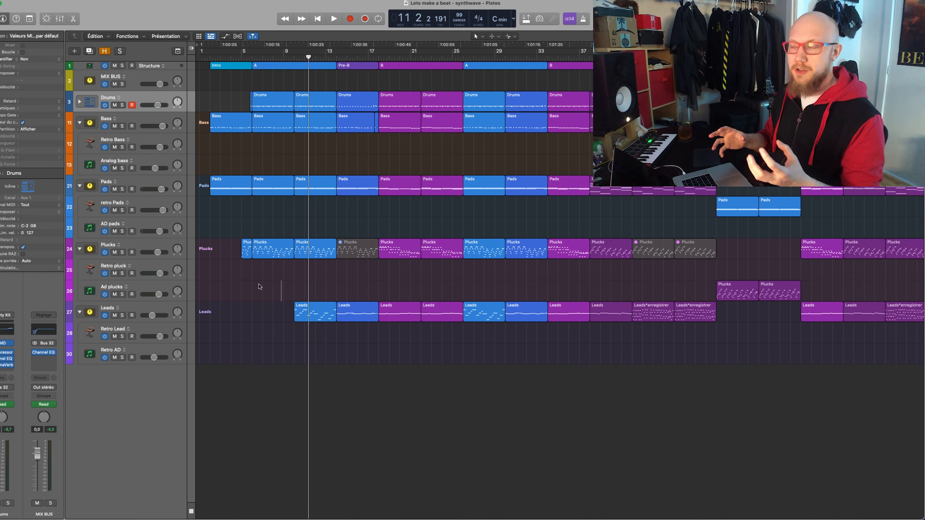
{"action": "scroll", "coordinate": [259, 287], "scroll_direction": "right", "scroll_amount": 1}
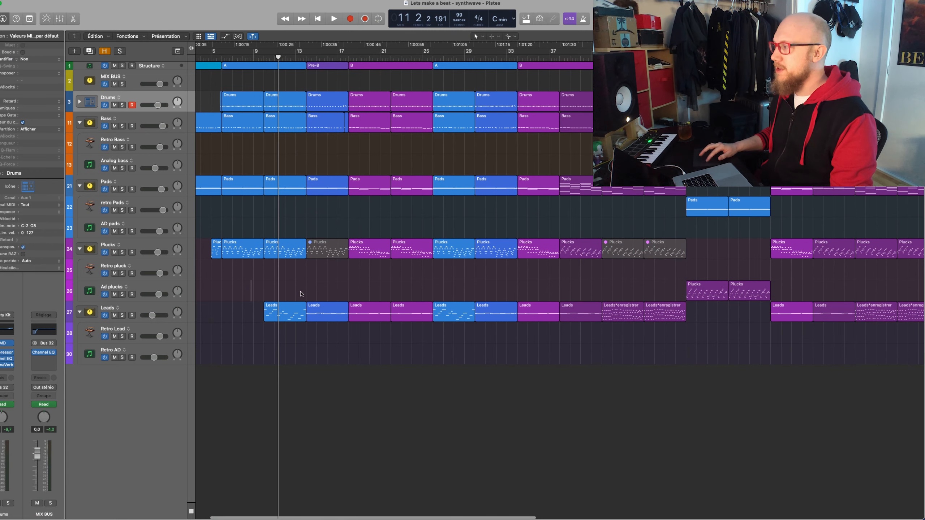
{"action": "scroll", "coordinate": [302, 294], "scroll_direction": "down", "scroll_amount": 5}
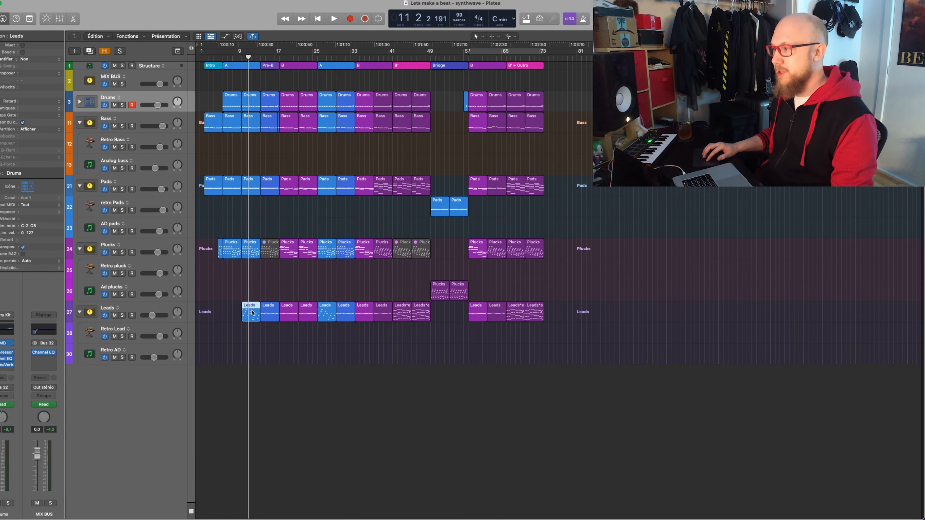
{"action": "left_click_drag", "start_coordinate": [251, 312], "coordinate": [605, 312]}
{"action": "key", "text": "z"}
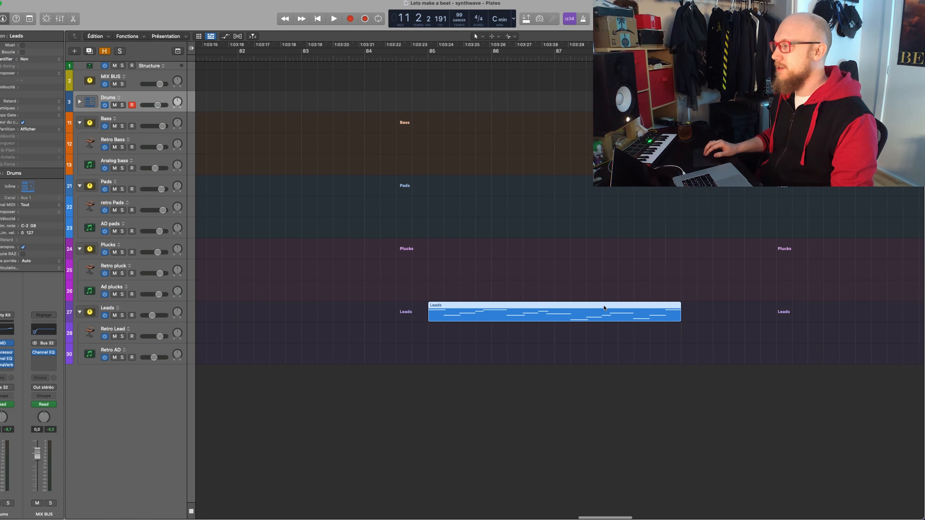
- Delete every note except the first one in the copied Leads region at bar 85
{"action": "key", "text": "e"}
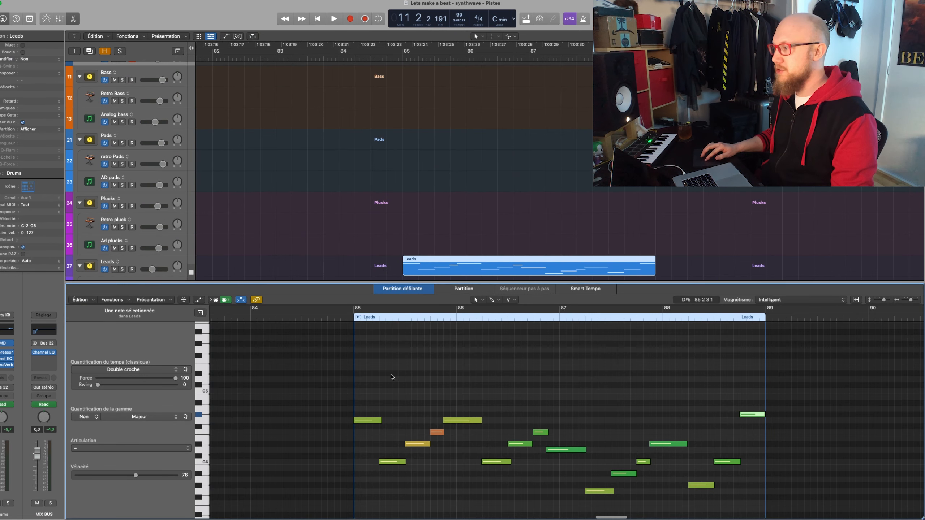
{"action": "left_click_drag", "start_coordinate": [391, 377], "coordinate": [774, 490]}
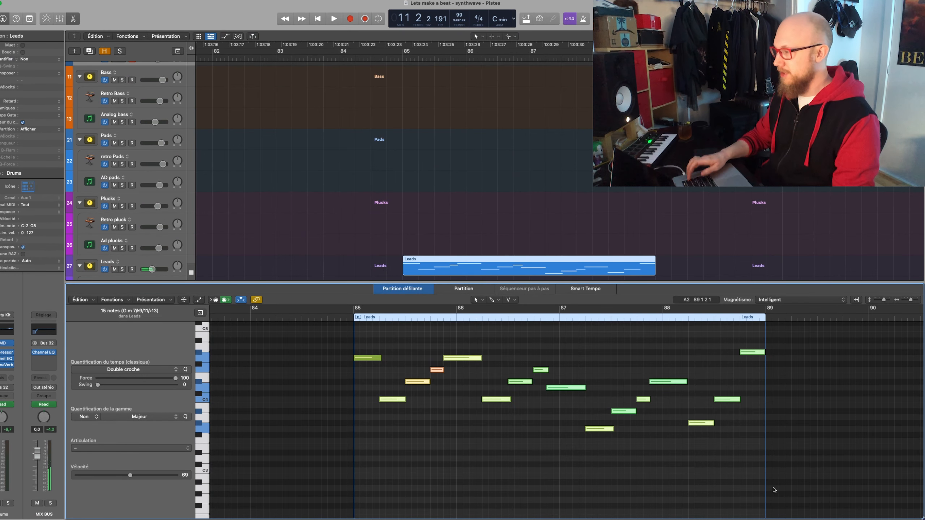
{"action": "key", "text": "BackSpace"}
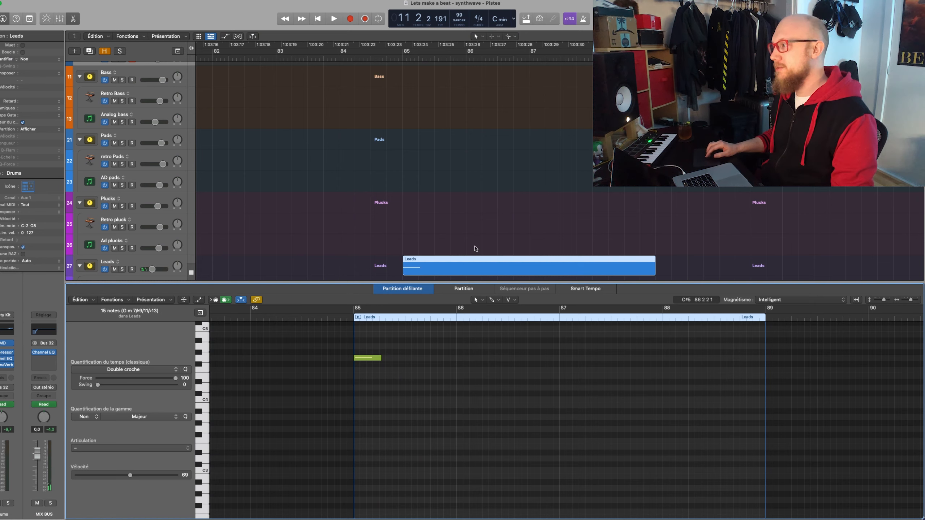
- Turn on the bypassed ChromaVerb on the Leads track, set its decay to 4.50 s and play the single note
{"action": "scroll", "coordinate": [476, 249], "scroll_direction": "down", "scroll_amount": 2}
{"action": "left_click", "coordinate": [153, 239]}
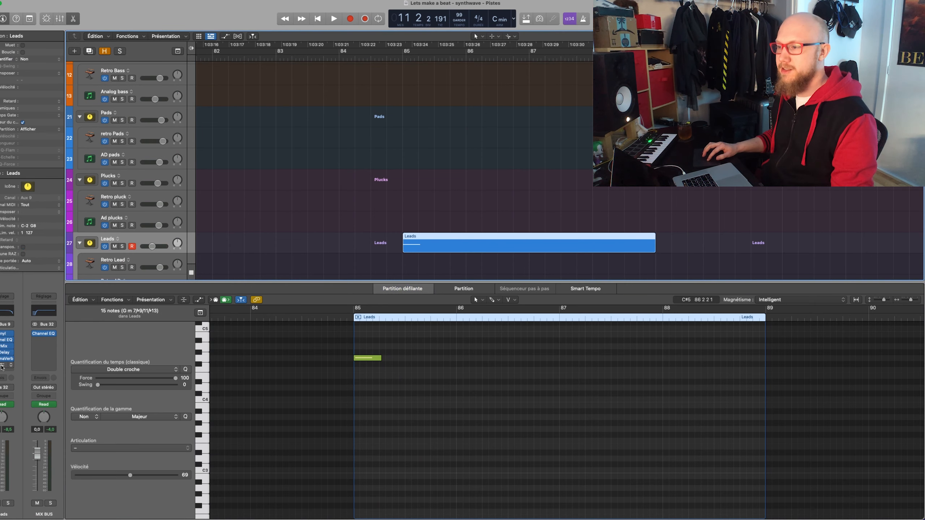
{"action": "left_click", "coordinate": [1, 366]}
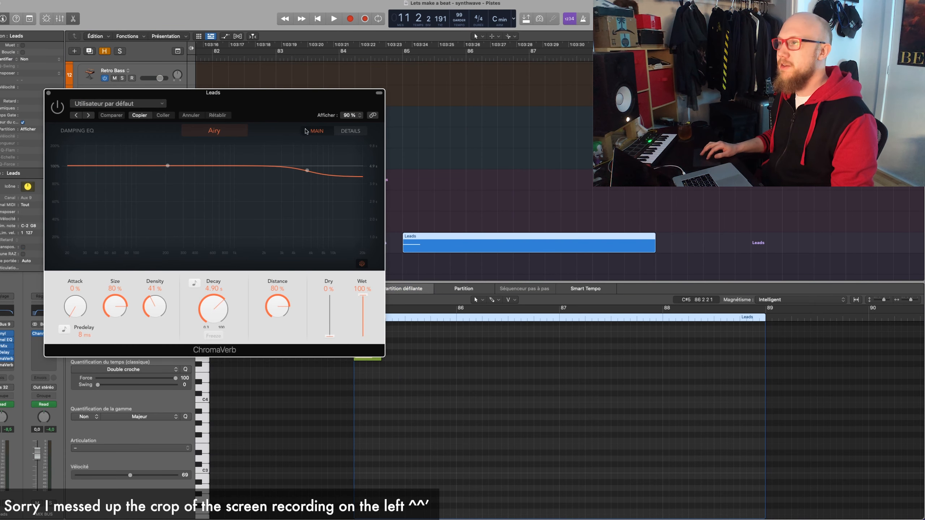
{"action": "left_click", "coordinate": [57, 106]}
{"action": "left_click_drag", "start_coordinate": [211, 314], "coordinate": [211, 320]}
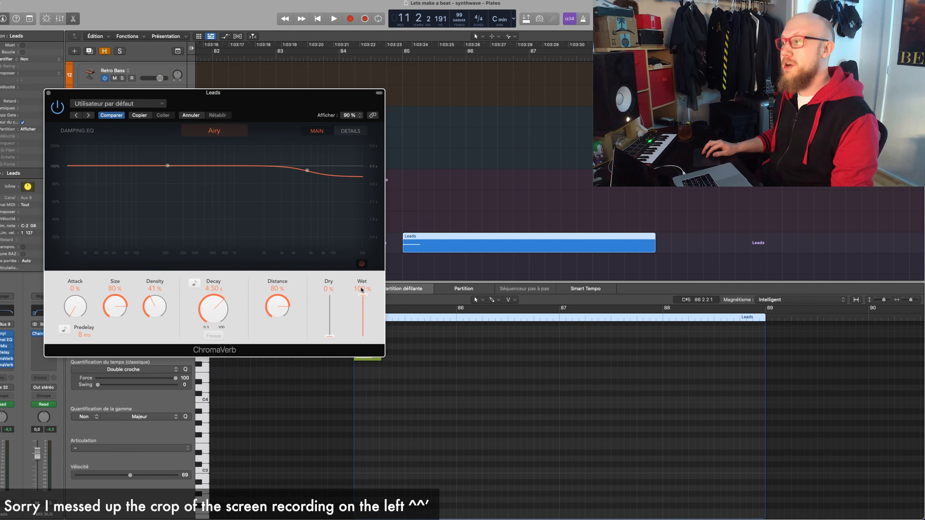
{"action": "left_click_drag", "start_coordinate": [281, 102], "coordinate": [260, 88]}
{"action": "key", "text": "space"}
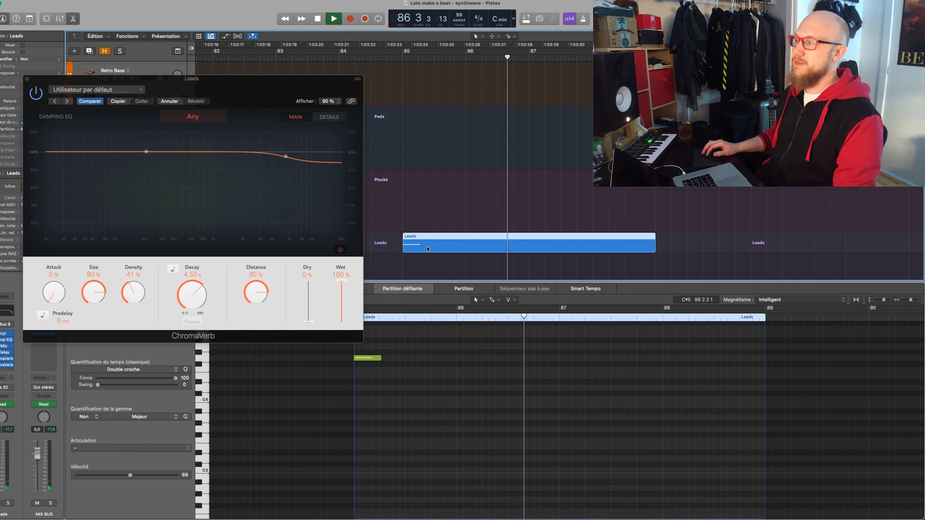
{"action": "key", "text": "space"}
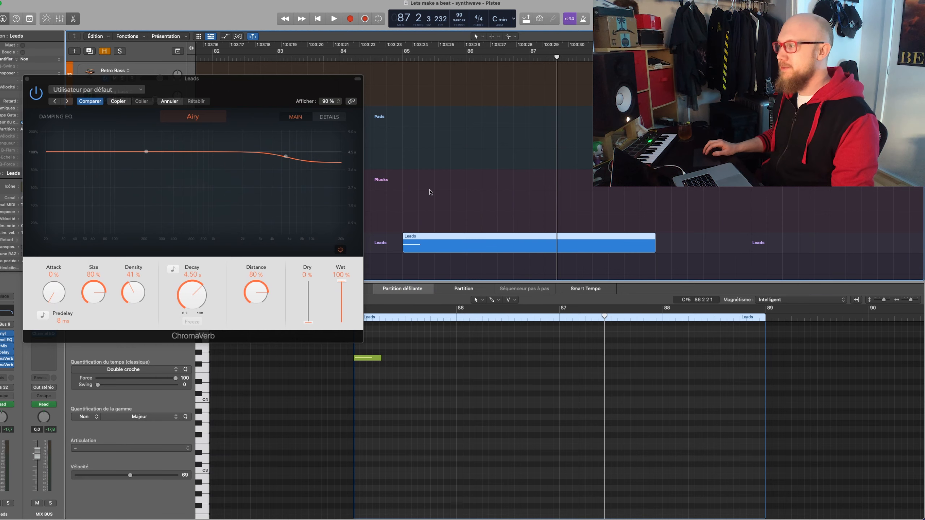
- Bounce the single-note Leads region in place to a new track as Leads_bip, leaving the source in place
{"action": "key", "text": "e"}
{"action": "right_click", "coordinate": [452, 314]}
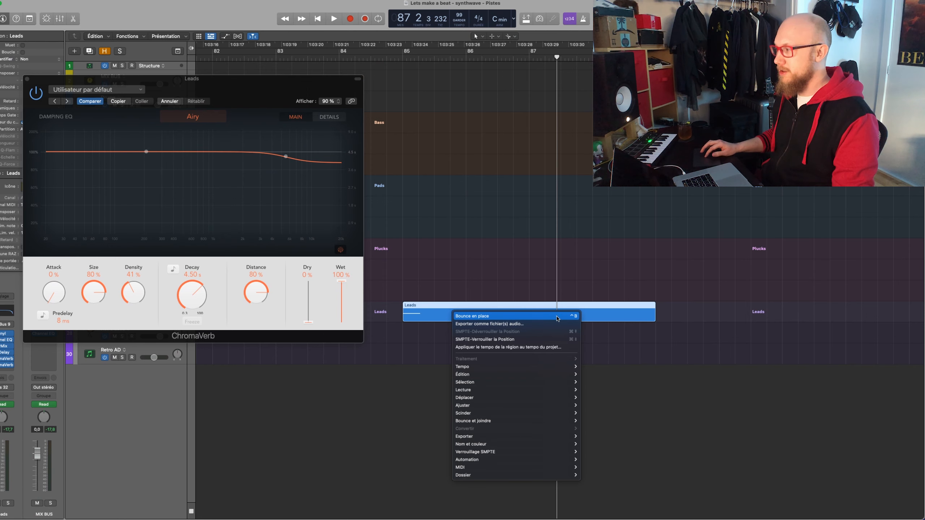
{"action": "left_click", "coordinate": [555, 317]}
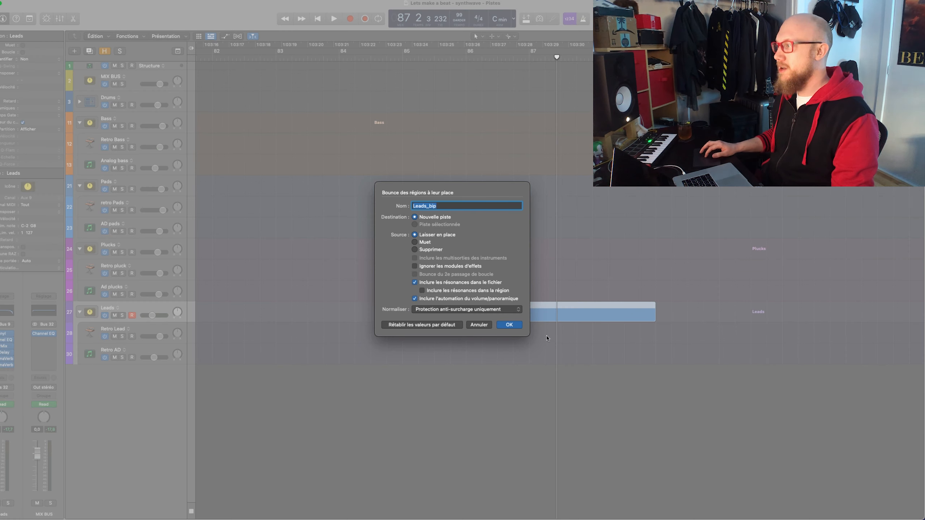
{"action": "left_click", "coordinate": [509, 325]}
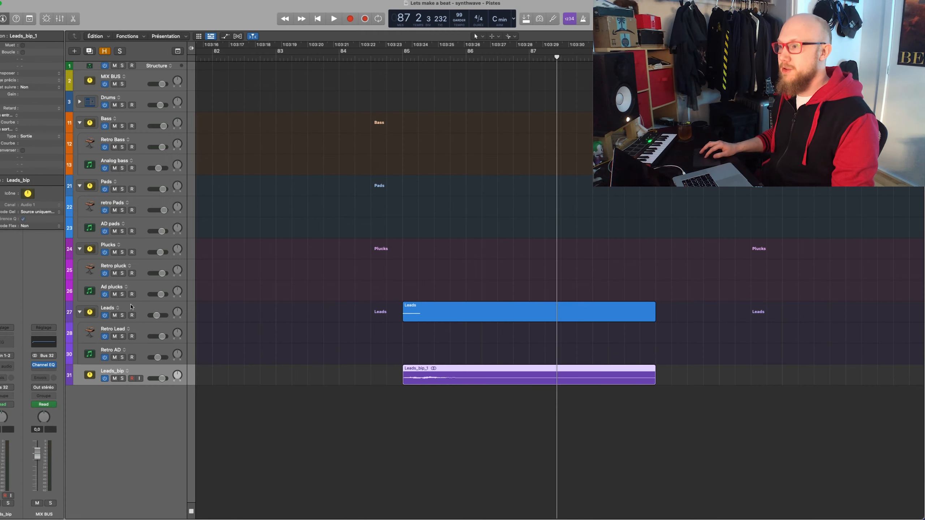
{"action": "left_click", "coordinate": [132, 315]}
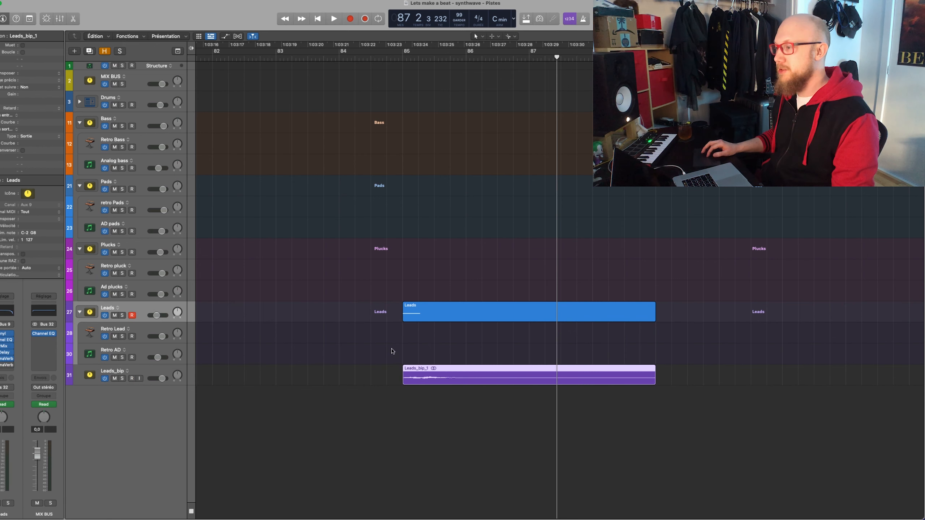
- Reverse the bounced Leads_bip_1 region and move it to just before the first Leads region at bar 10
{"action": "left_click_drag", "start_coordinate": [455, 379], "coordinate": [268, 378]}
{"action": "scroll", "coordinate": [328, 379], "scroll_direction": "left", "scroll_amount": 5}
{"action": "left_click_drag", "start_coordinate": [379, 377], "coordinate": [323, 378]}
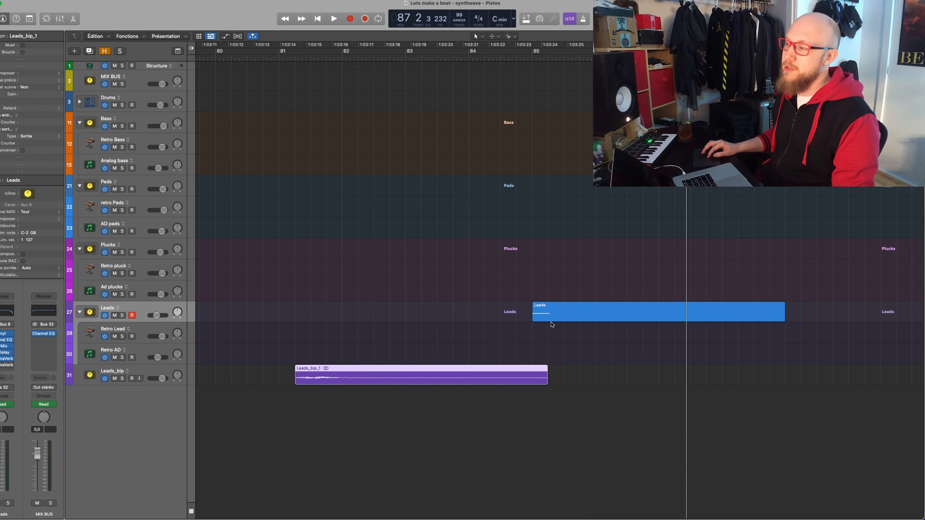
{"action": "key", "text": "space"}
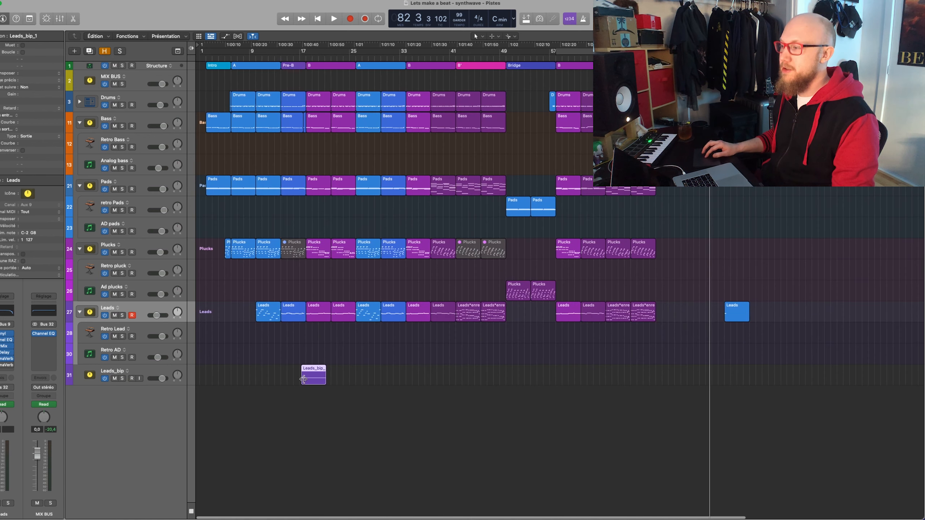
{"action": "key", "text": "space"}
{"action": "left_click_drag", "start_coordinate": [314, 377], "coordinate": [254, 379]}
{"action": "scroll", "coordinate": [237, 351], "scroll_direction": "up", "scroll_amount": 10}
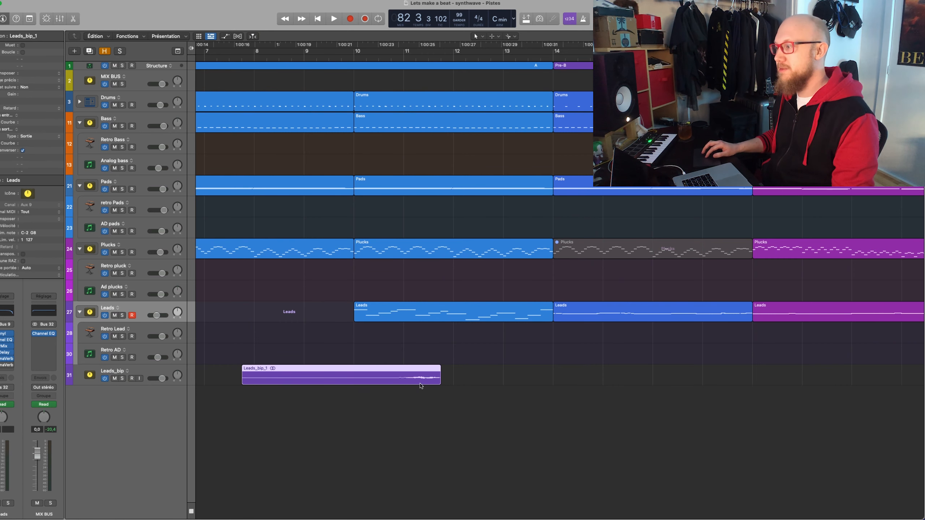
- Nudge the reversed bounce to position 6 2 1 121, then shorten its end with a fade-out just past bar 10
{"action": "left_click_drag", "start_coordinate": [352, 451], "coordinate": [365, 450]}
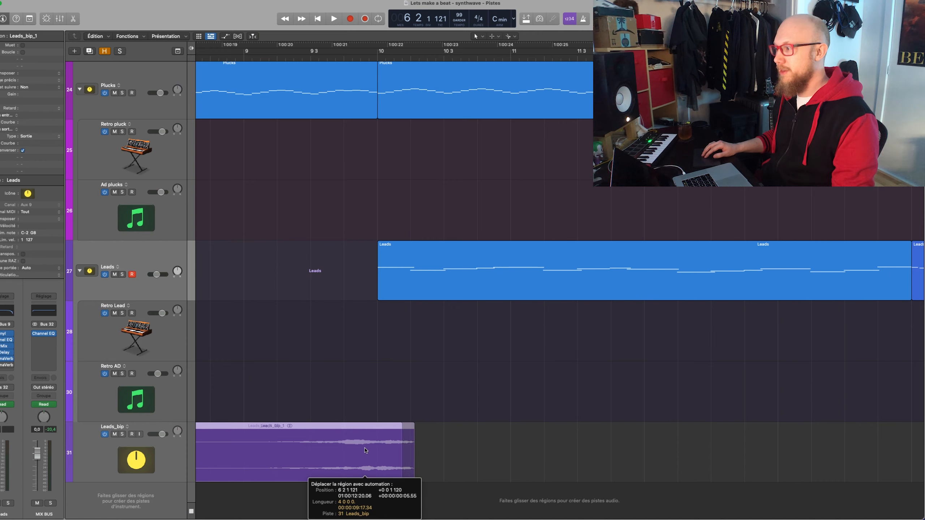
{"action": "left_click_drag", "start_coordinate": [366, 451], "coordinate": [366, 450]}
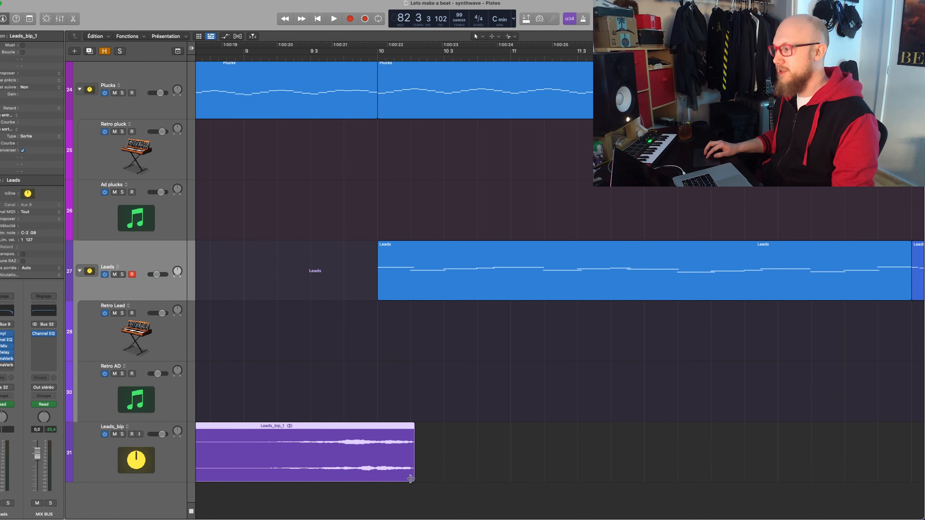
{"action": "left_click_drag", "start_coordinate": [411, 479], "coordinate": [393, 479]}
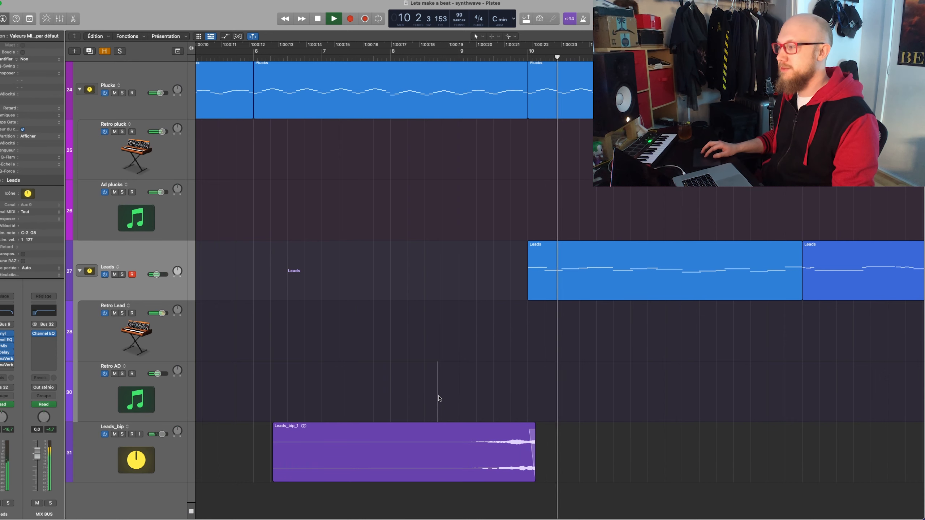
{"action": "key", "text": "space"}
- Insert a Channel EQ on the Leads_bip track and enable its high-cut filter at 1470 Hz
{"action": "left_click", "coordinate": [135, 461]}
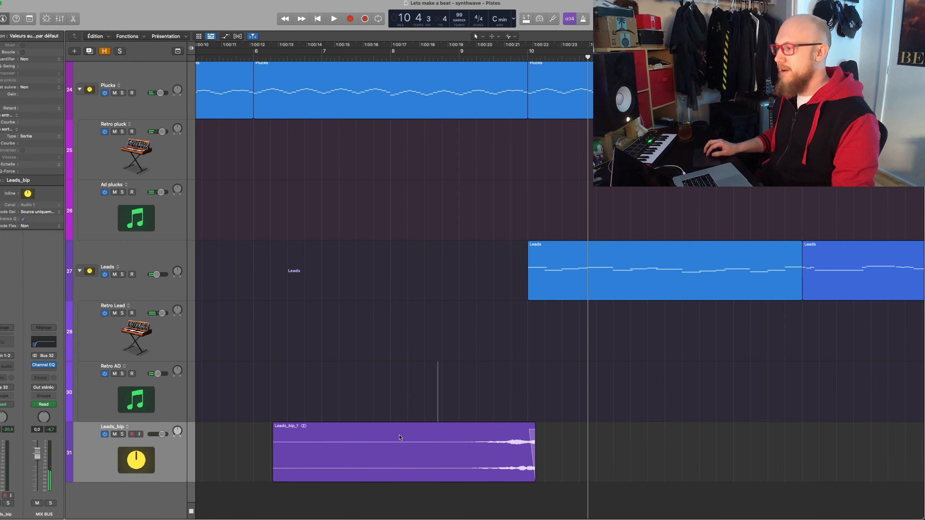
{"action": "left_click", "coordinate": [400, 438]}
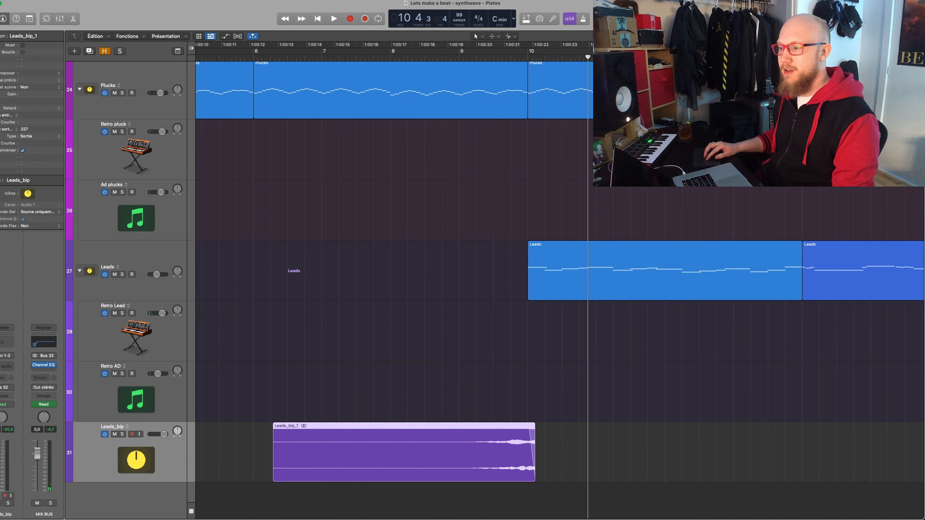
{"action": "left_click", "coordinate": [40, 364]}
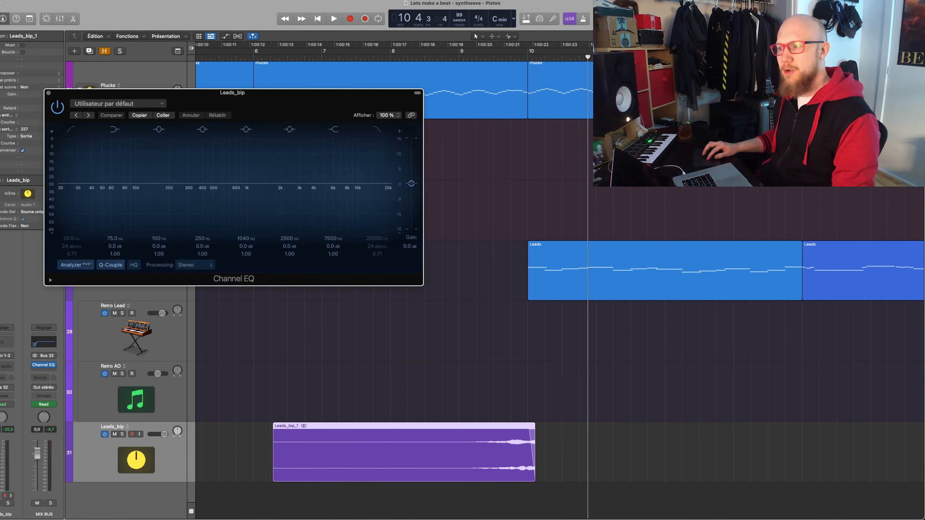
{"action": "left_click", "coordinate": [377, 128]}
{"action": "left_click_drag", "start_coordinate": [378, 239], "coordinate": [377, 268]}
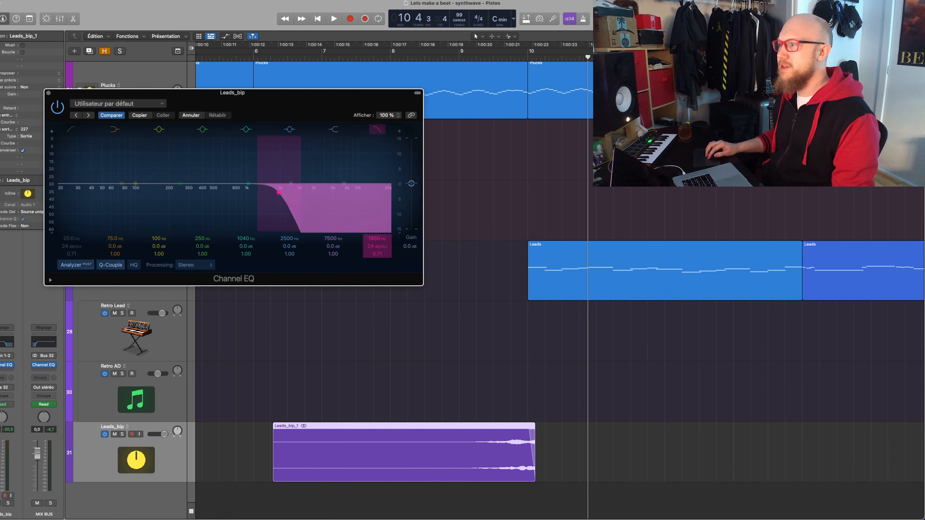
{"action": "key", "text": "space"}
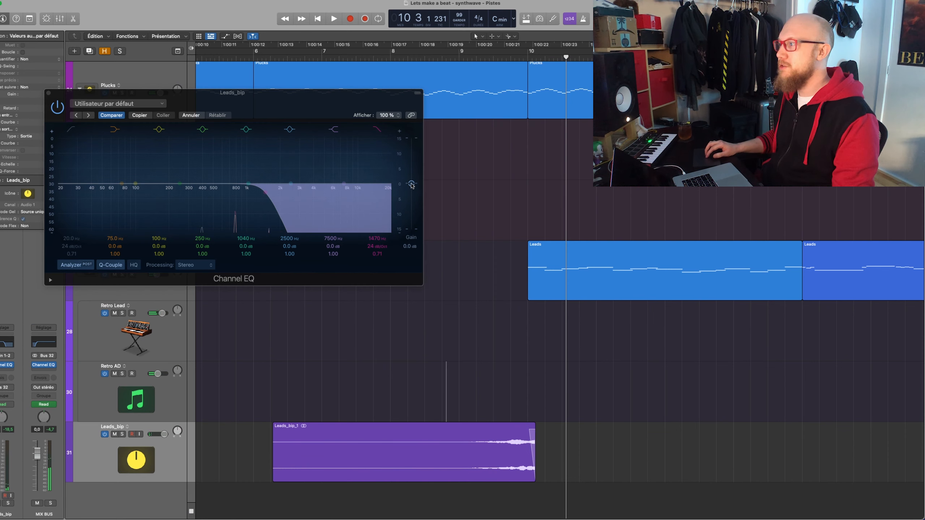
- Raise the Leads_bip Channel EQ's overall gain to +9.9 dB and play the transition into the lead
{"action": "left_click_drag", "start_coordinate": [412, 185], "coordinate": [413, 171]}
{"action": "key", "text": "space"}
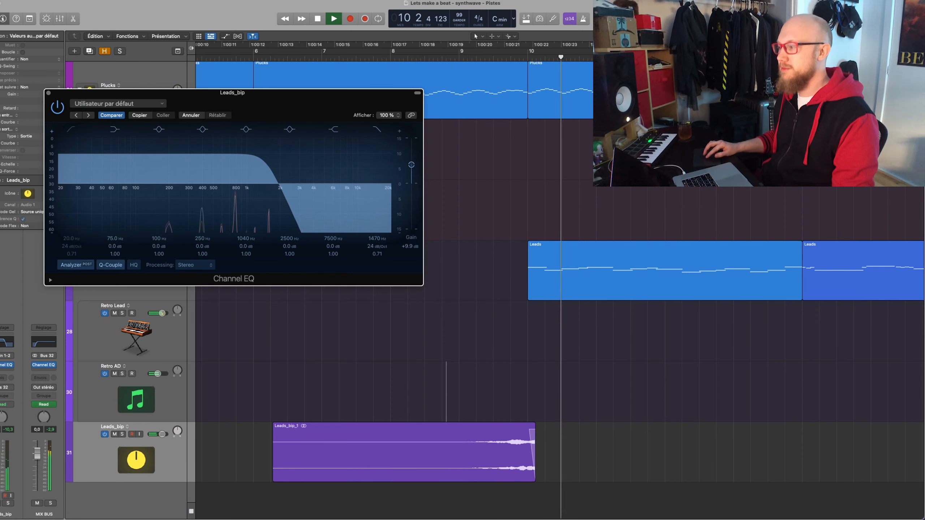
{"action": "key", "text": "space"}
{"action": "left_click_drag", "start_coordinate": [300, 99], "coordinate": [351, 52]}
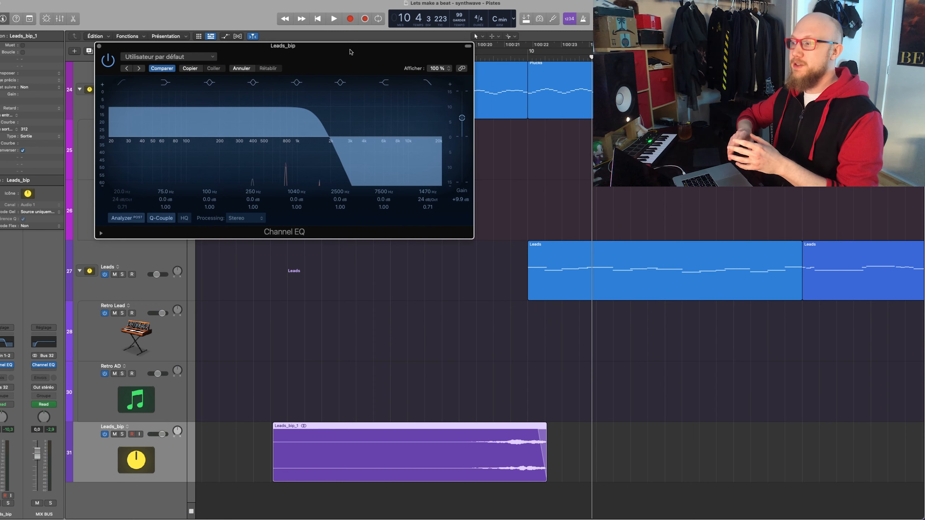
- Insert ChromaVerb after the EQ on the Leads_bip track, set its wet level to 42%, play the transition and close both plug-in windows
{"action": "left_click", "coordinate": [136, 263]}
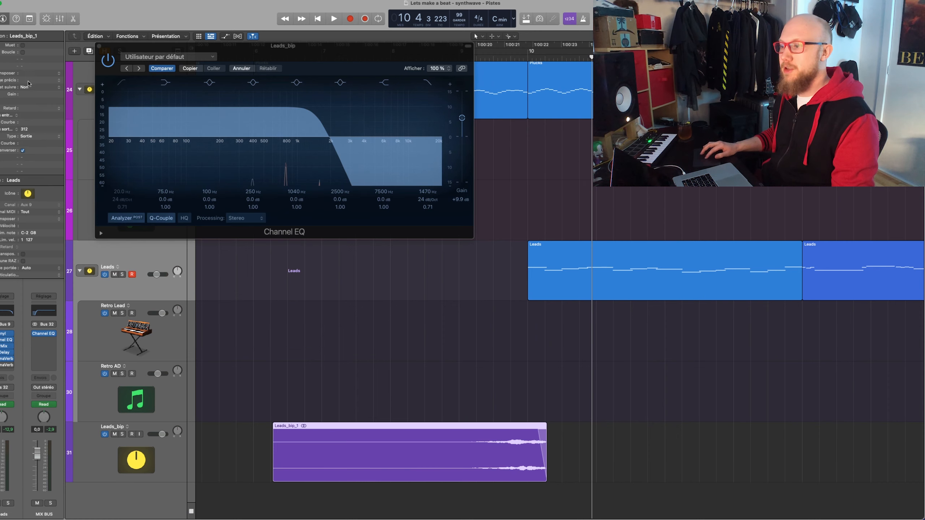
{"action": "left_click", "coordinate": [89, 458]}
{"action": "left_click", "coordinate": [8, 371]}
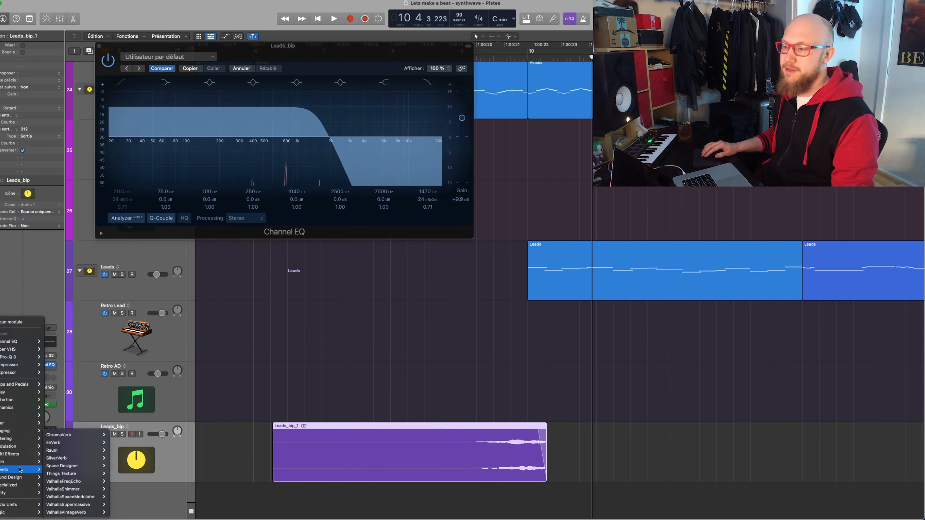
{"action": "mouse_move", "coordinate": [16, 479]}
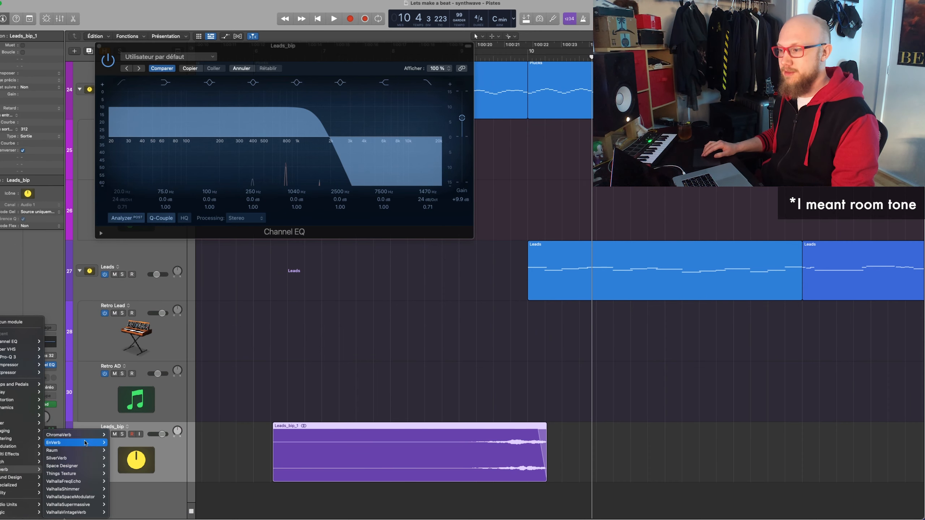
{"action": "left_click", "coordinate": [79, 435]}
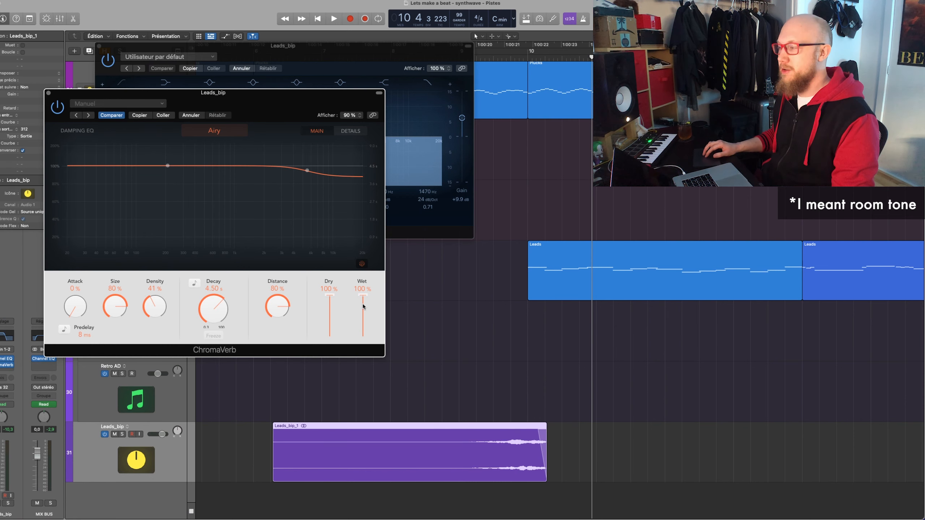
{"action": "key", "text": "space"}
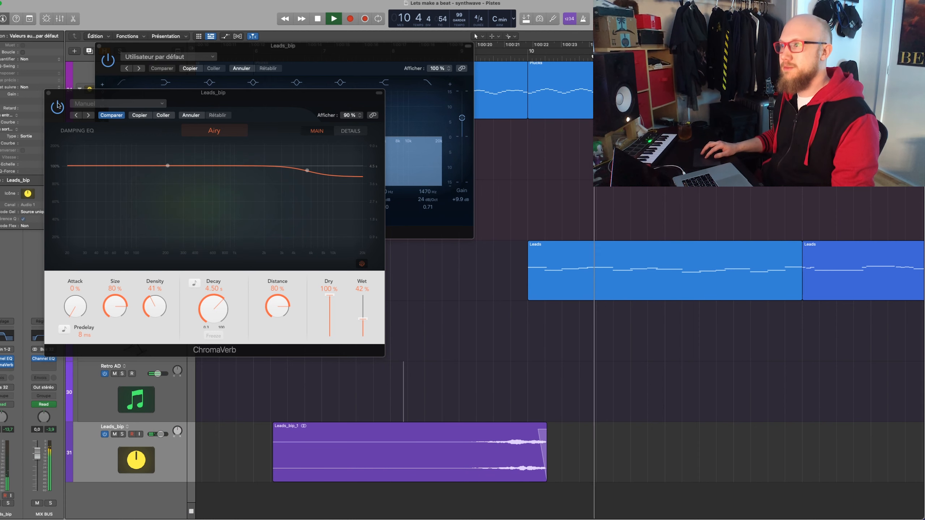
{"action": "left_click", "coordinate": [48, 94]}
{"action": "left_click", "coordinate": [98, 46]}
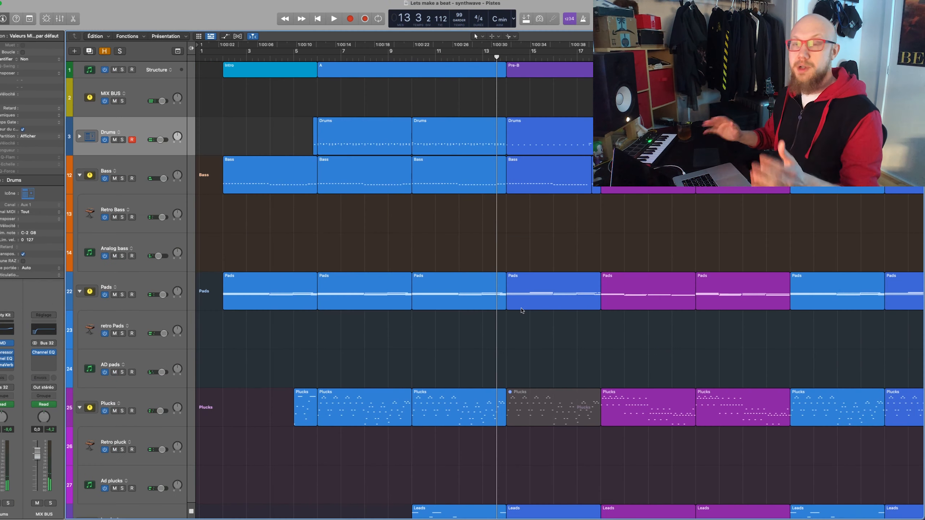
- Show the file browser and open the Crashes folder inside the BVKER Aesthetic Vaporwave Drums cymbals
{"action": "scroll", "coordinate": [486, 339], "scroll_direction": "down", "scroll_amount": 5}
{"action": "scroll", "coordinate": [487, 339], "scroll_direction": "up", "scroll_amount": 1}
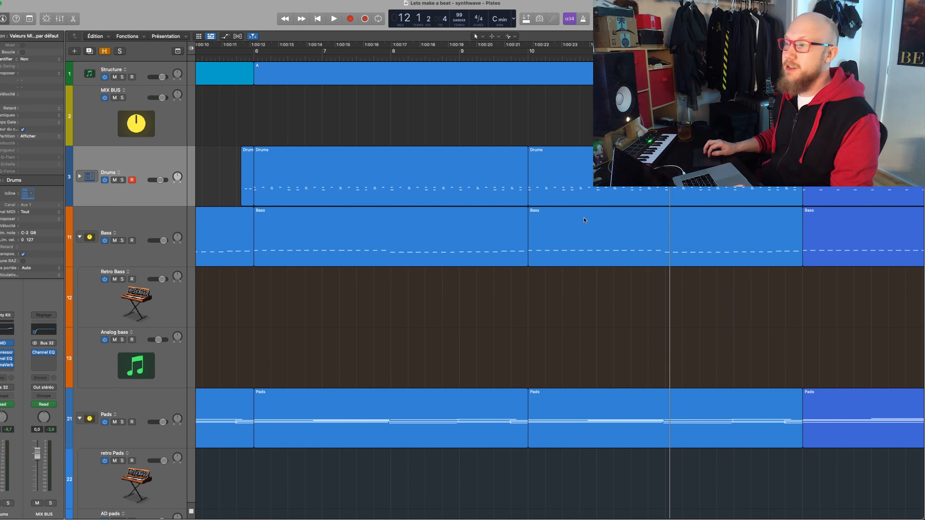
{"action": "key", "text": "f"}
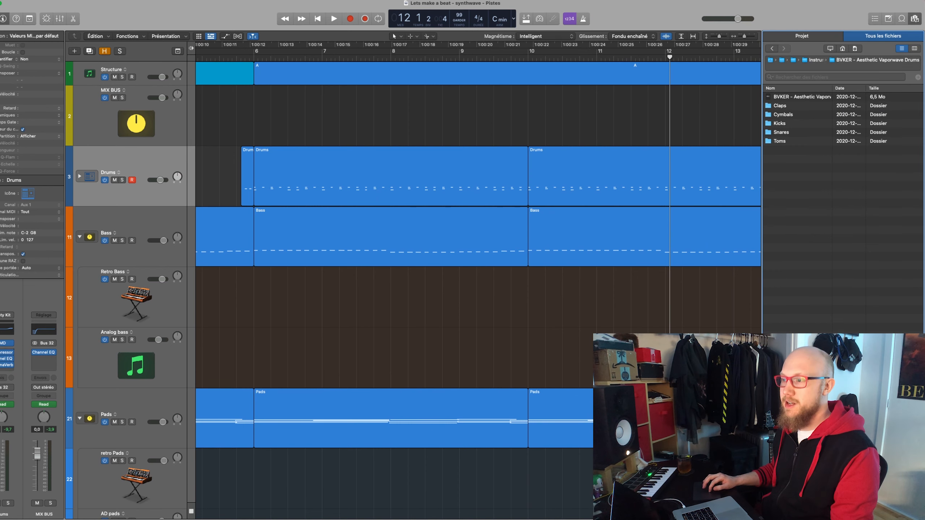
{"action": "key", "text": "v"}
{"action": "double_click", "coordinate": [810, 114]}
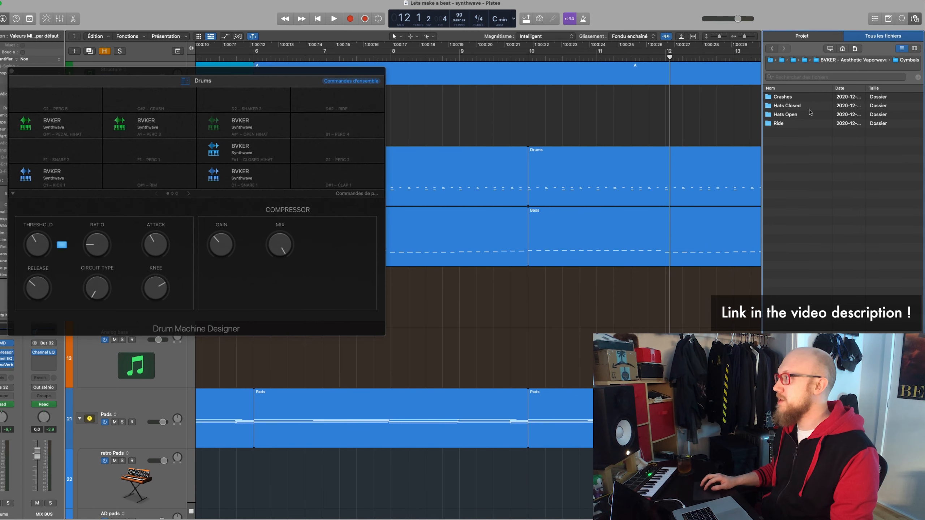
{"action": "double_click", "coordinate": [783, 98]}
- Audition the Synthwave and Voyage crash samples, then load the third Synthwave crash onto the Drums kit's B1 pad
{"action": "left_click", "coordinate": [786, 99]}
{"action": "left_click", "coordinate": [791, 106]}
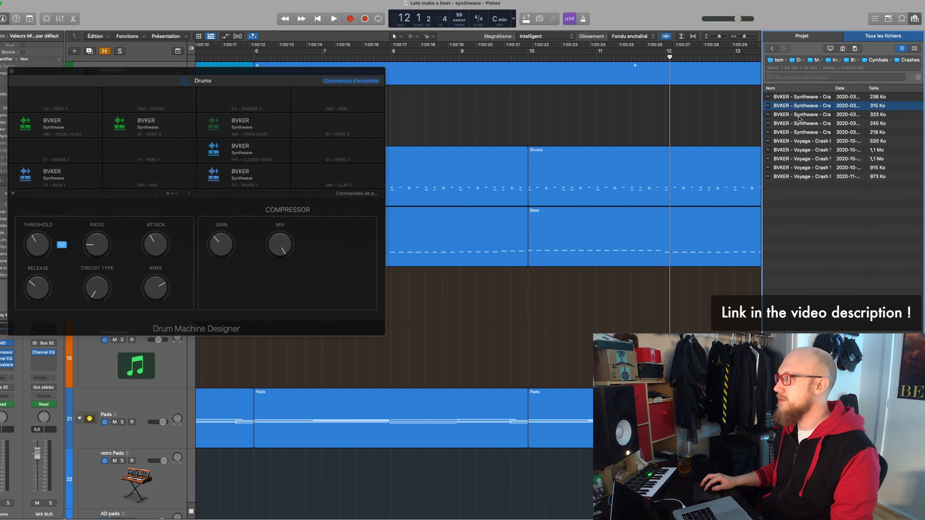
{"action": "left_click", "coordinate": [796, 116]}
{"action": "left_click", "coordinate": [800, 125]}
{"action": "left_click", "coordinate": [802, 133]}
{"action": "left_click", "coordinate": [805, 141]}
{"action": "left_click", "coordinate": [806, 150]}
{"action": "left_click", "coordinate": [807, 159]}
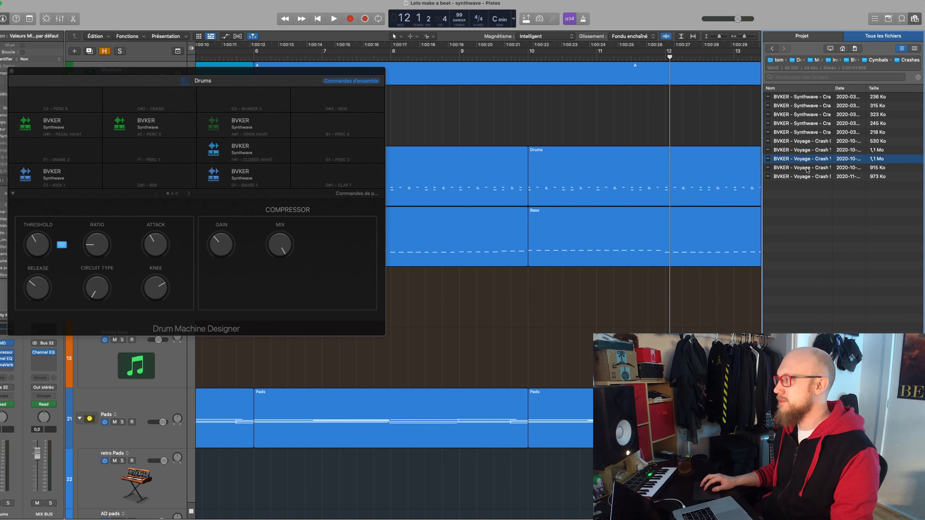
{"action": "left_click", "coordinate": [808, 168]}
{"action": "left_click", "coordinate": [809, 176]}
{"action": "left_click", "coordinate": [806, 115]}
{"action": "left_click", "coordinate": [805, 105]}
{"action": "left_click", "coordinate": [804, 115]}
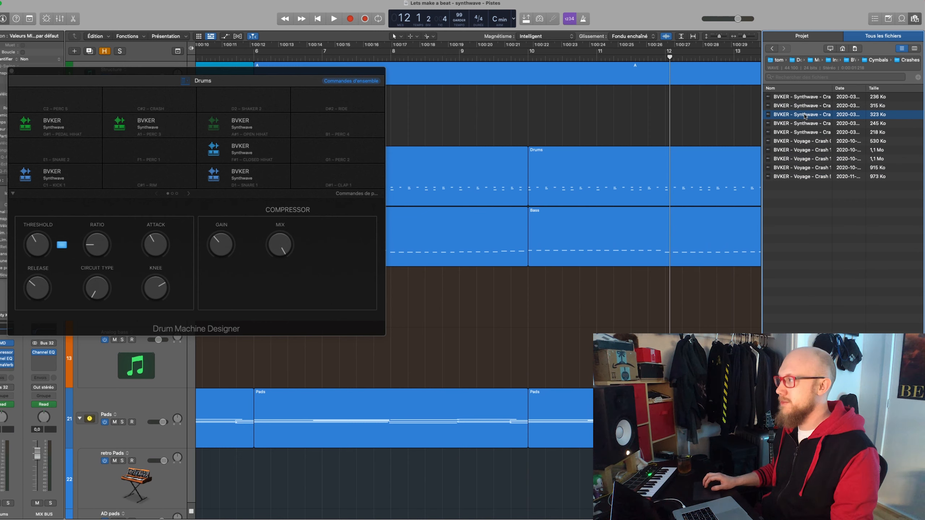
{"action": "left_click_drag", "start_coordinate": [487, 130], "coordinate": [322, 132]}
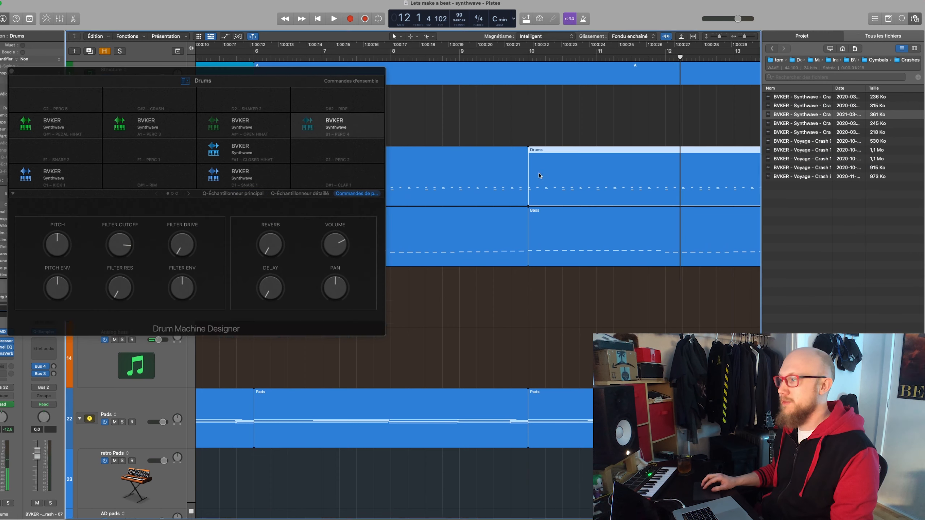
- Add a short B1 crash note at the start of the Drums region at bar 10 with velocity 127 and play it
{"action": "key", "text": "e"}
{"action": "scroll", "coordinate": [223, 382], "scroll_direction": "left", "scroll_amount": 1}
{"action": "scroll", "coordinate": [224, 383], "scroll_direction": "up", "scroll_amount": 3}
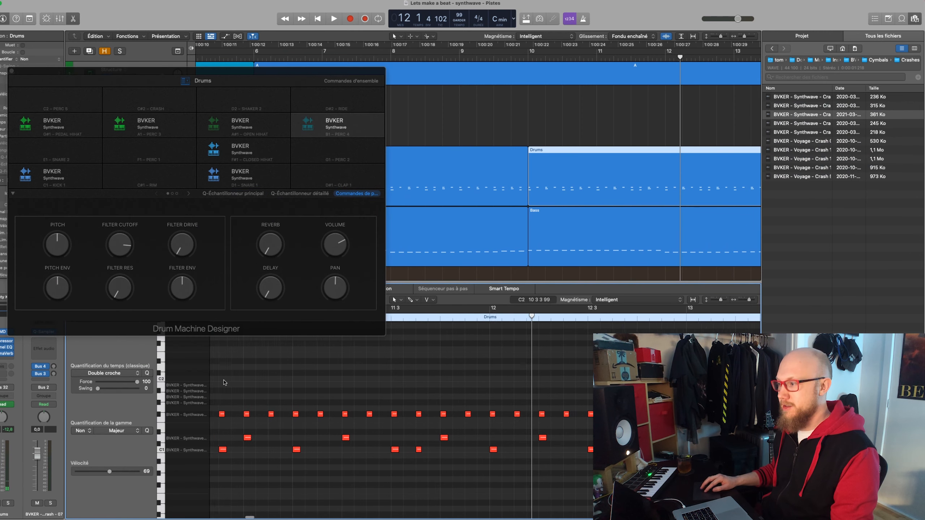
{"action": "scroll", "coordinate": [224, 383], "scroll_direction": "left", "scroll_amount": 4}
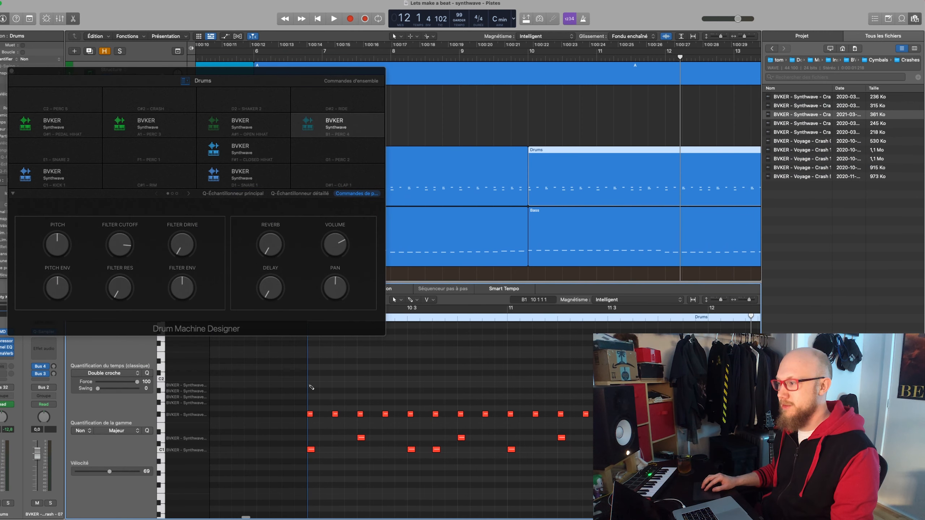
{"action": "left_click_drag", "start_coordinate": [361, 384], "coordinate": [319, 384]}
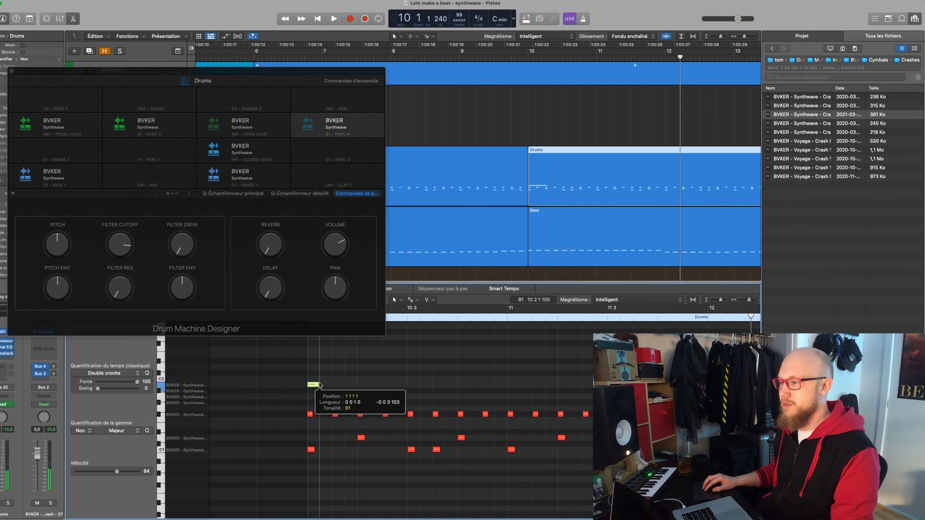
{"action": "left_click_drag", "start_coordinate": [117, 472], "coordinate": [154, 478]}
{"action": "left_click", "coordinate": [464, 132]}
{"action": "key", "text": "space"}
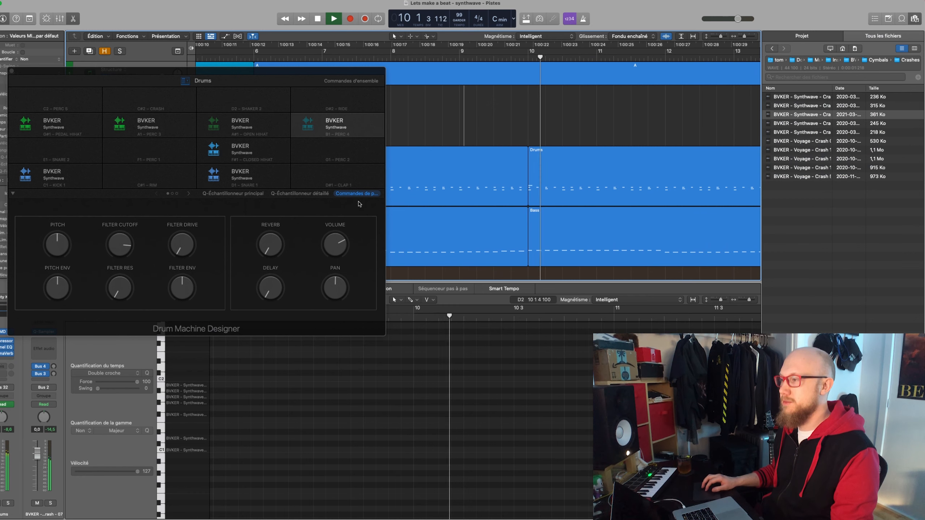
{"action": "key", "text": "space"}
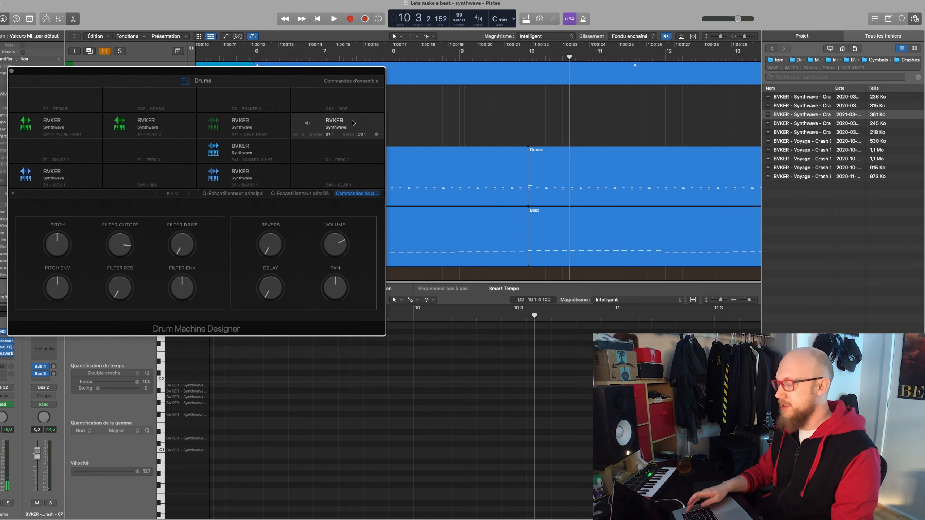
- Replace the B1 pad's sample with BVKER Voyage Crash 17 and play the Drums region from bar 10
{"action": "left_click", "coordinate": [796, 159]}
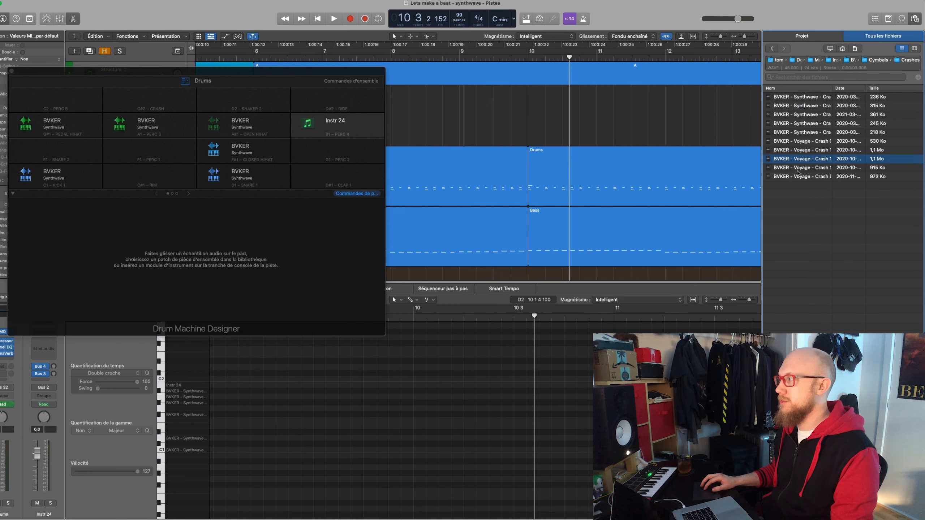
{"action": "left_click_drag", "start_coordinate": [793, 160], "coordinate": [322, 130]}
{"action": "key", "text": "space"}
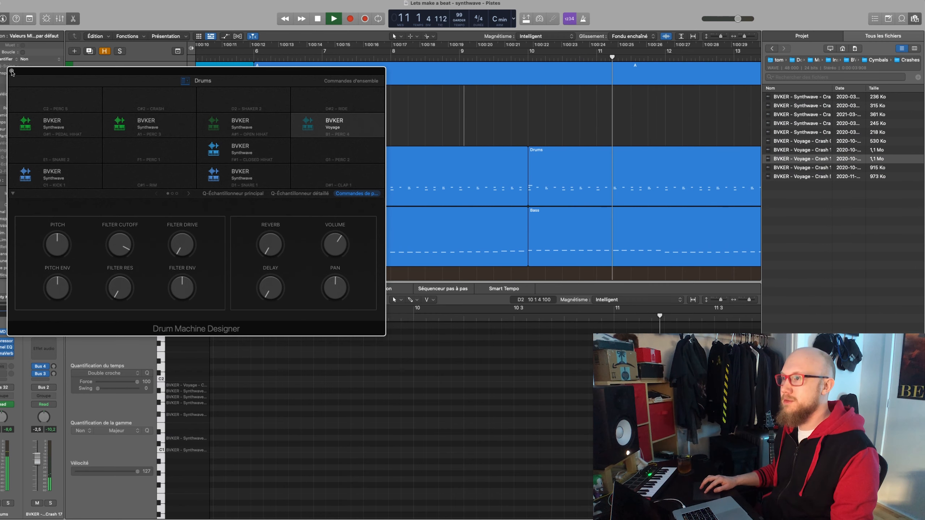
{"action": "key", "text": "space"}
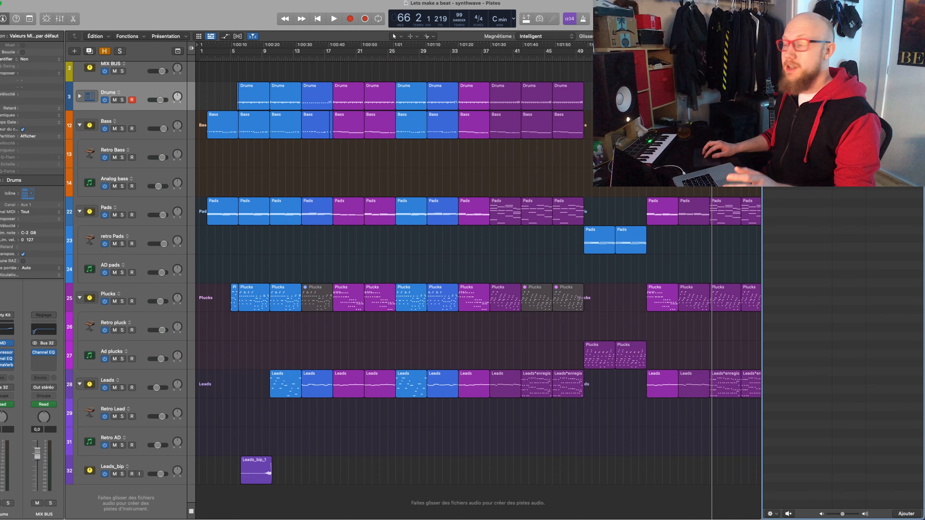
- Place the BVKER Voyage Crash 17 sample on a new audio track below Leads_bip, starting at bar 17
{"action": "left_click_drag", "start_coordinate": [801, 117], "coordinate": [321, 495]}
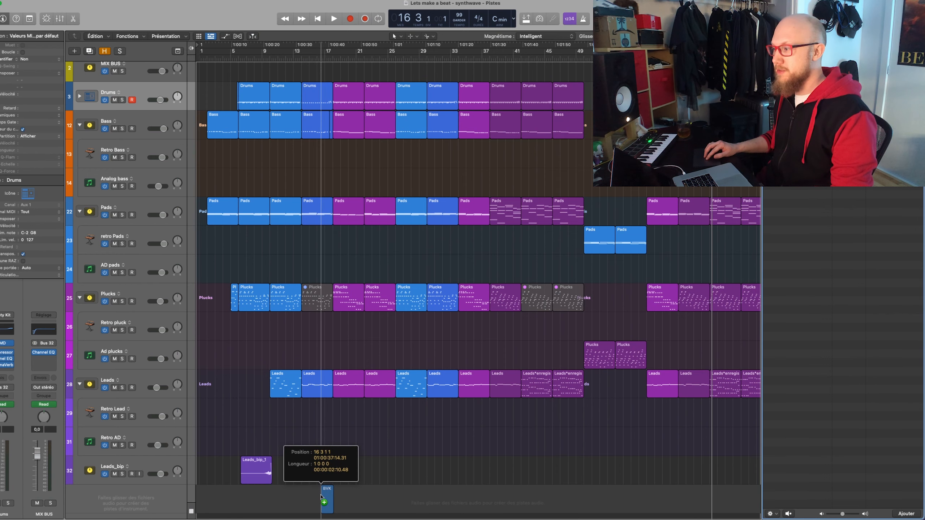
{"action": "scroll", "coordinate": [338, 438], "scroll_direction": "up", "scroll_amount": 5}
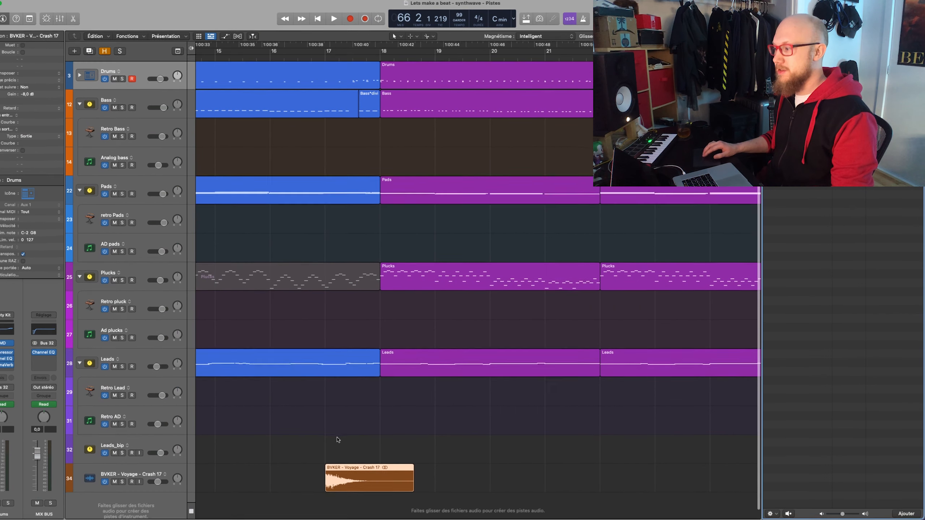
{"action": "scroll", "coordinate": [337, 439], "scroll_direction": "down", "scroll_amount": 1}
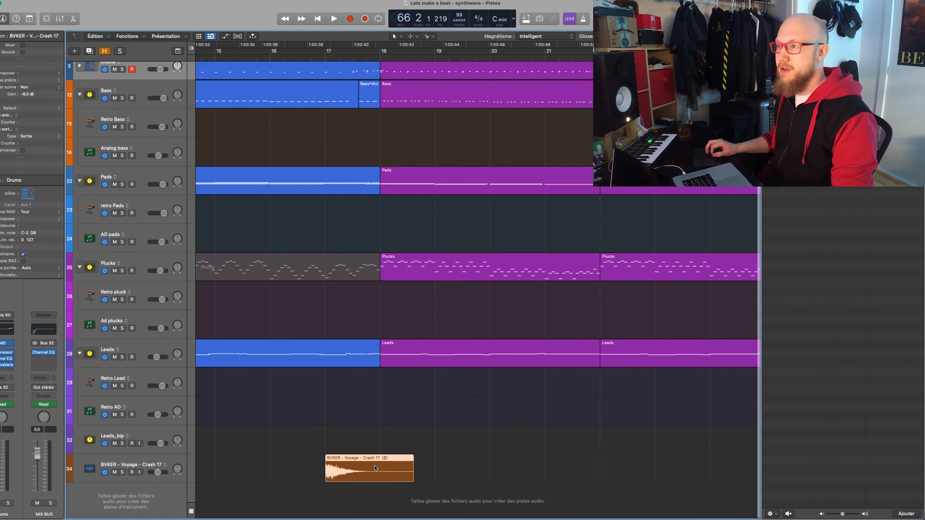
- Reverse the Voyage Crash 17 region and move it to position 16 2 4 1 so it swells into bar 18
{"action": "left_click", "coordinate": [23, 150]}
{"action": "left_click_drag", "start_coordinate": [404, 471], "coordinate": [373, 471]}
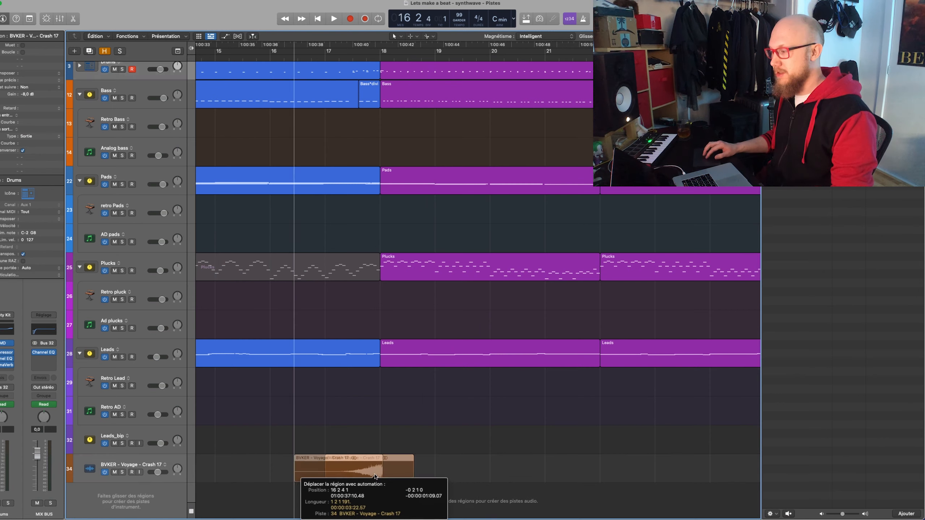
{"action": "scroll", "coordinate": [372, 470], "scroll_direction": "down", "scroll_amount": 1}
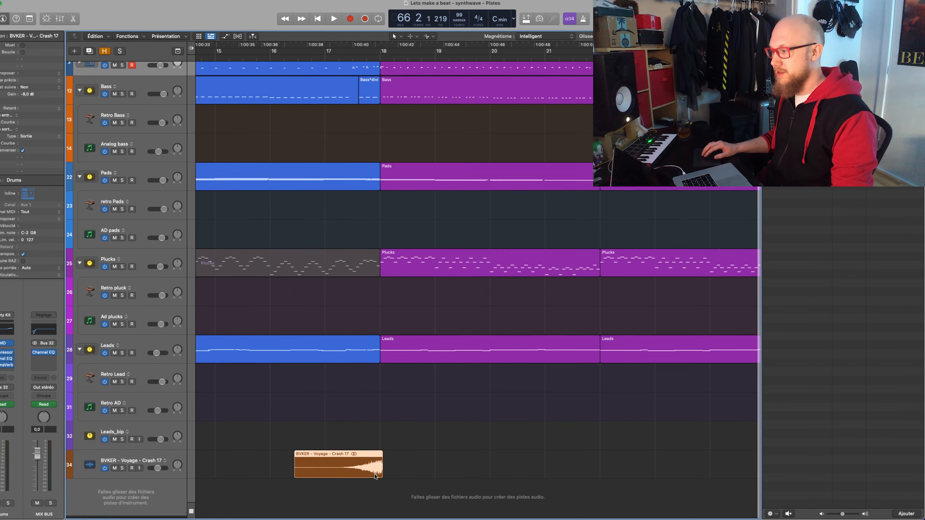
- Give the reversed crash a fade-out of 130, lower the crash track's volume slightly and play the transition into bar 18
{"action": "scroll", "coordinate": [372, 469], "scroll_direction": "up", "scroll_amount": 5}
{"action": "left_click_drag", "start_coordinate": [516, 469], "coordinate": [510, 470]}
{"action": "left_click_drag", "start_coordinate": [511, 470], "coordinate": [484, 471]}
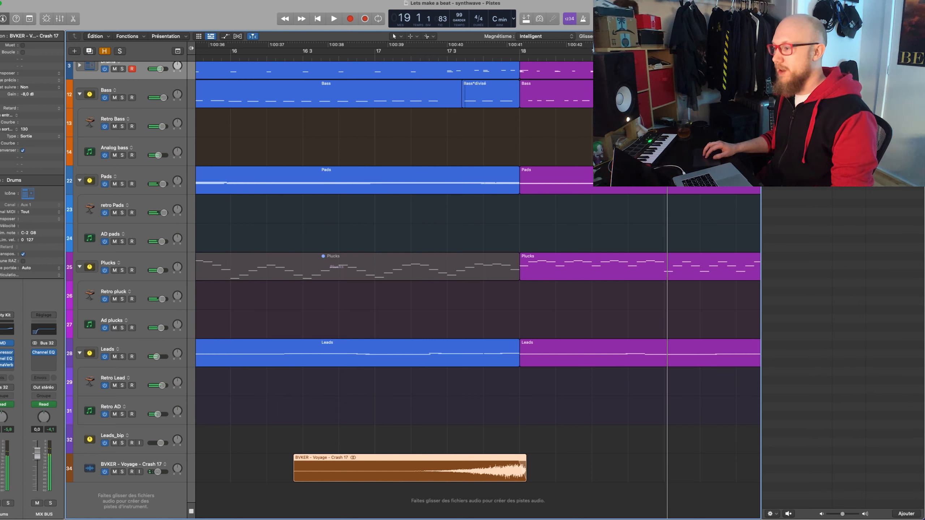
{"action": "left_click_drag", "start_coordinate": [157, 472], "coordinate": [155, 472]}
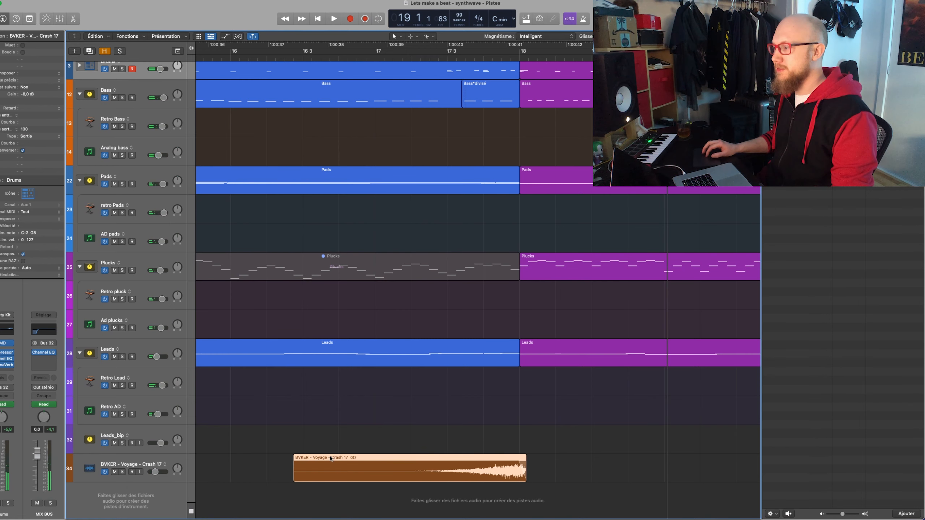
{"action": "key", "text": "space"}
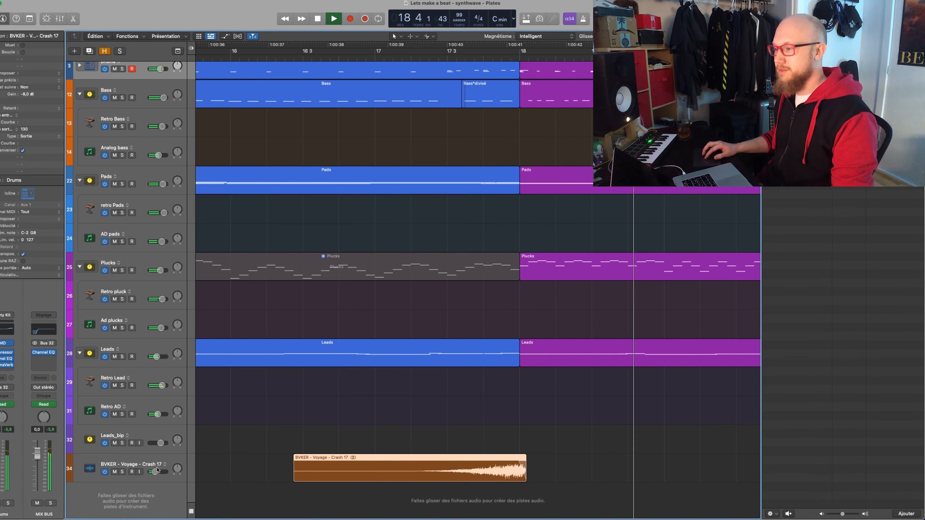
{"action": "key", "text": "space"}
- Copy the reversed crash so it leads into the second B section and into the final return of the Plucks and Leads
{"action": "key", "text": "z"}
{"action": "left_click_drag", "start_coordinate": [279, 303], "coordinate": [669, 305]}
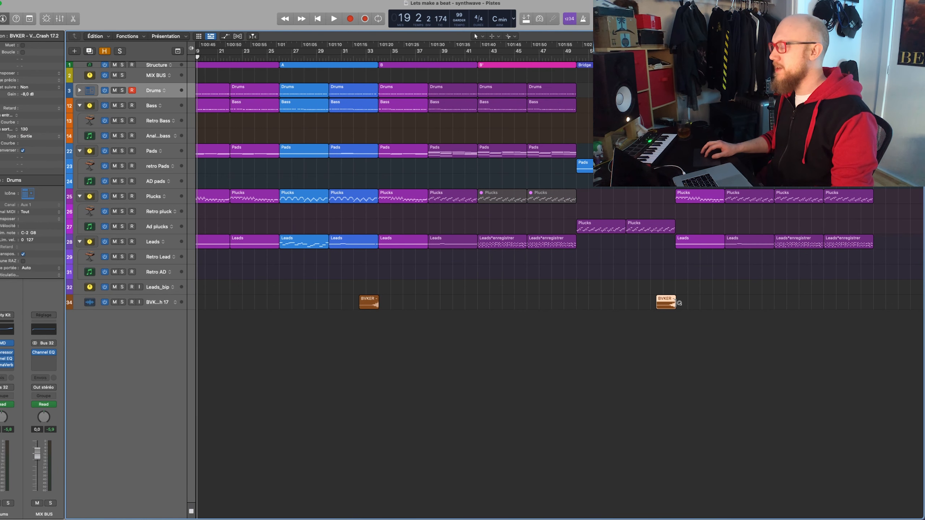
{"action": "key", "text": "shift+space"}
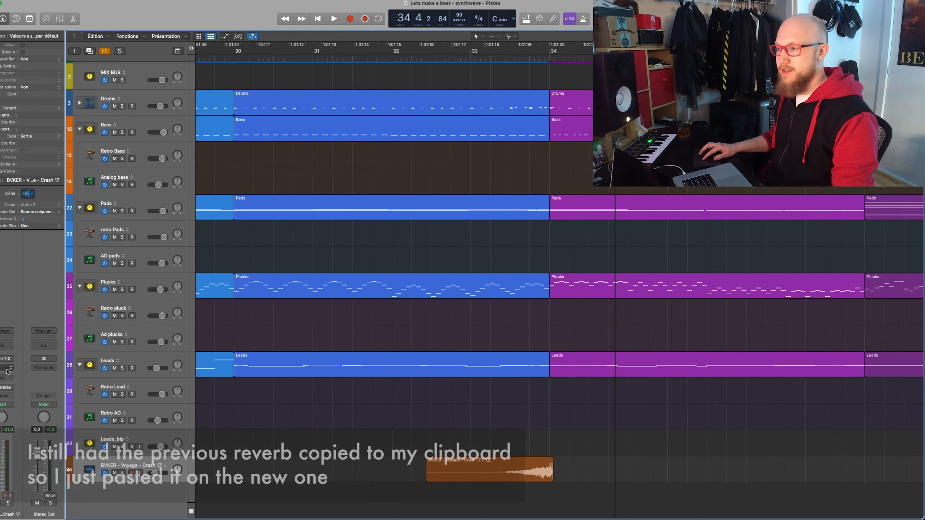
- Insert a stereo ChromaVerb on the crash track with the copied reverb settings and 50% wet, play the transition and close the plug-in
{"action": "left_click", "coordinate": [7, 371]}
{"action": "mouse_move", "coordinate": [22, 387]}
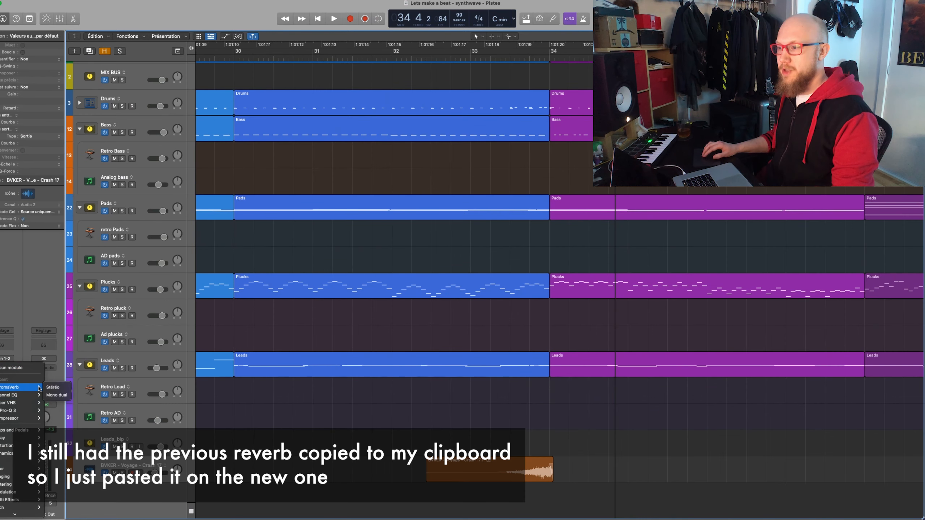
{"action": "left_click", "coordinate": [53, 388]}
{"action": "left_click", "coordinate": [164, 116]}
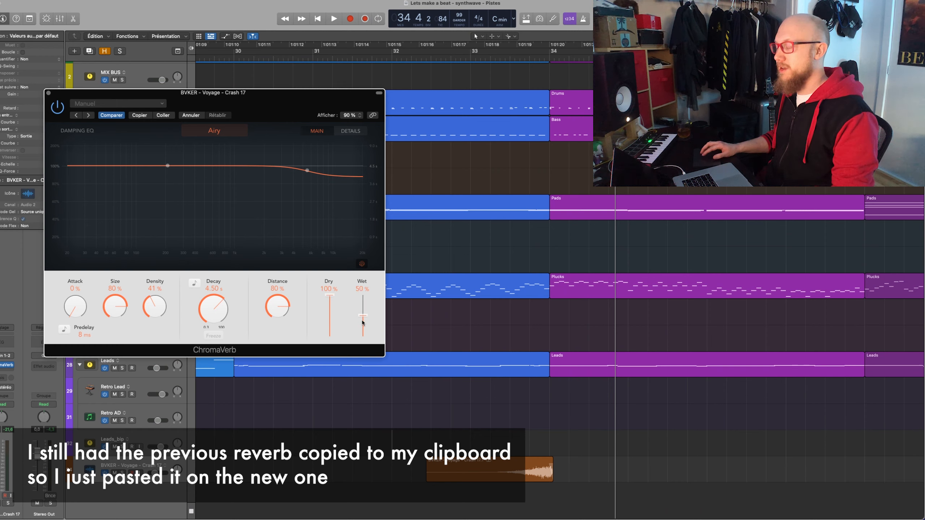
{"action": "left_click", "coordinate": [463, 466]}
{"action": "key", "text": "space"}
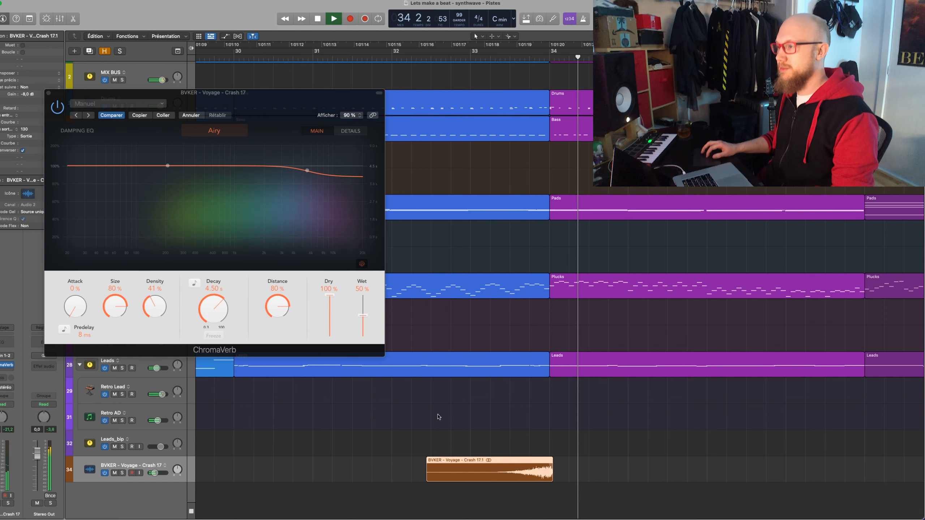
{"action": "key", "text": "space"}
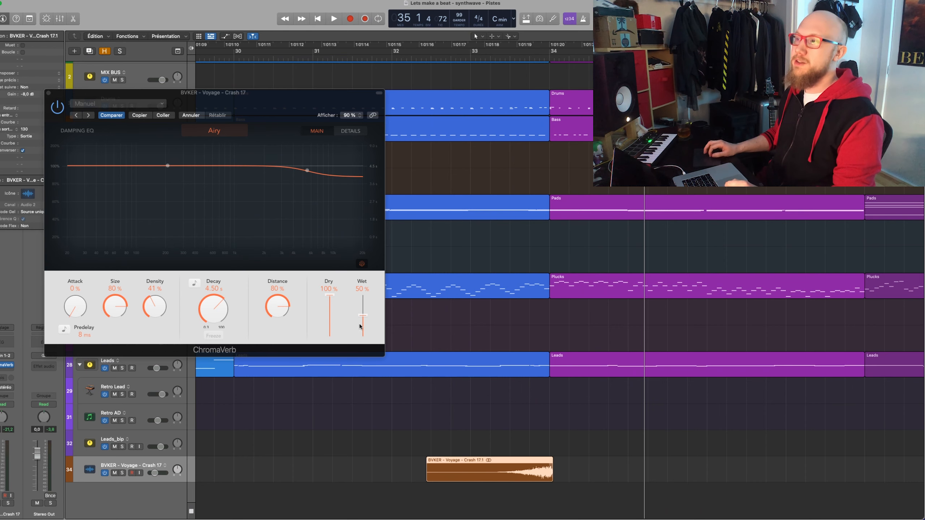
{"action": "key", "text": "super+w"}
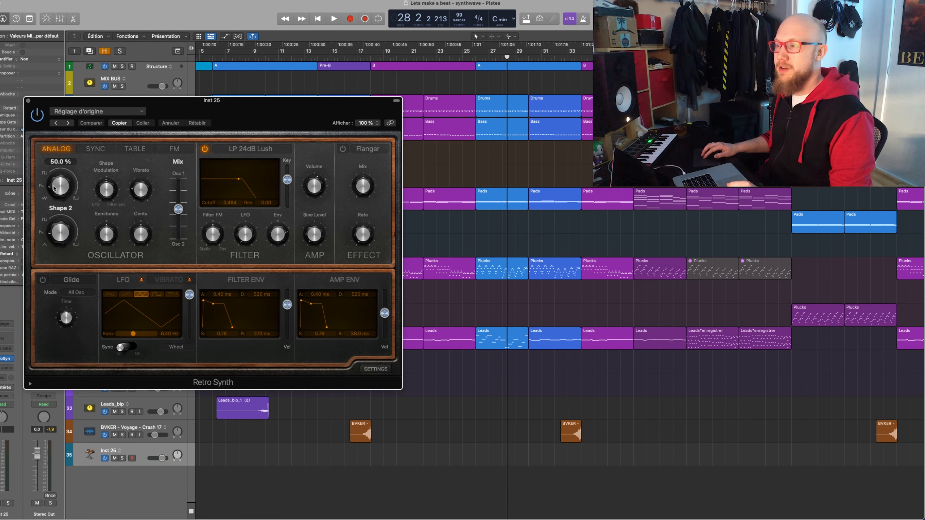
- Shape Inst 25's Retro Synth using only Osc 1, adjusting Shape 1 and the LP 24dB Lush filter's cutoff and resonance
{"action": "left_click_drag", "start_coordinate": [53, 186], "coordinate": [47, 205]}
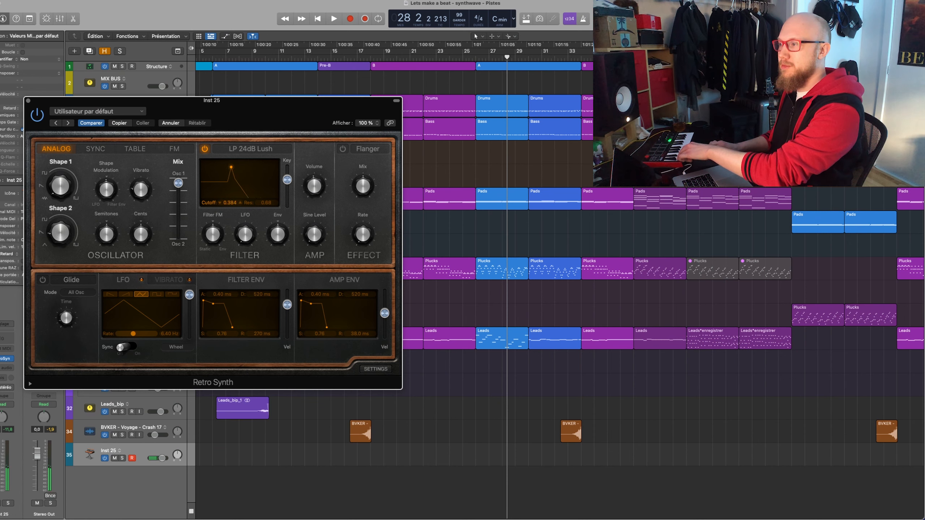
{"action": "left_click_drag", "start_coordinate": [230, 203], "coordinate": [230, 184]}
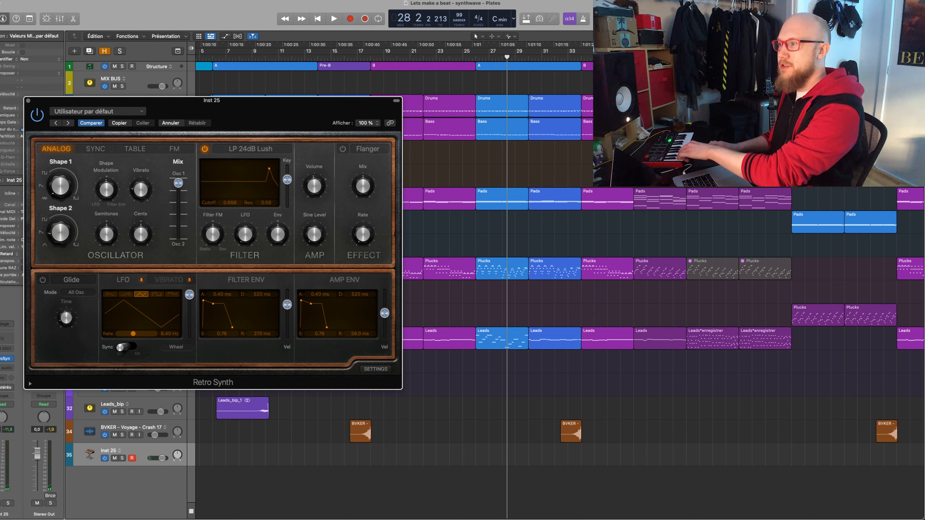
{"action": "left_click_drag", "start_coordinate": [269, 170], "coordinate": [249, 171]}
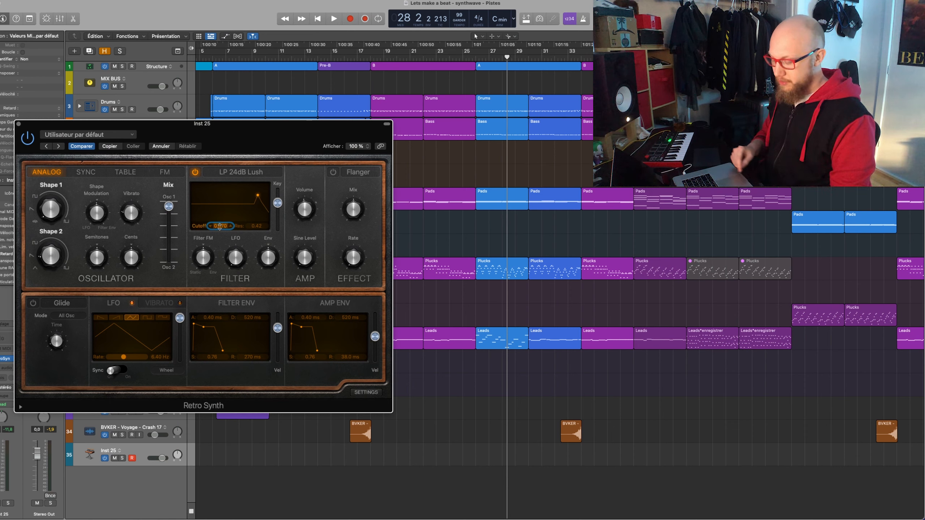
- Record a riser note from bar 23 on Inst 25 with the filter cutoff automated in Touch mode, and restore Read mode
{"action": "key", "text": "super+l"}
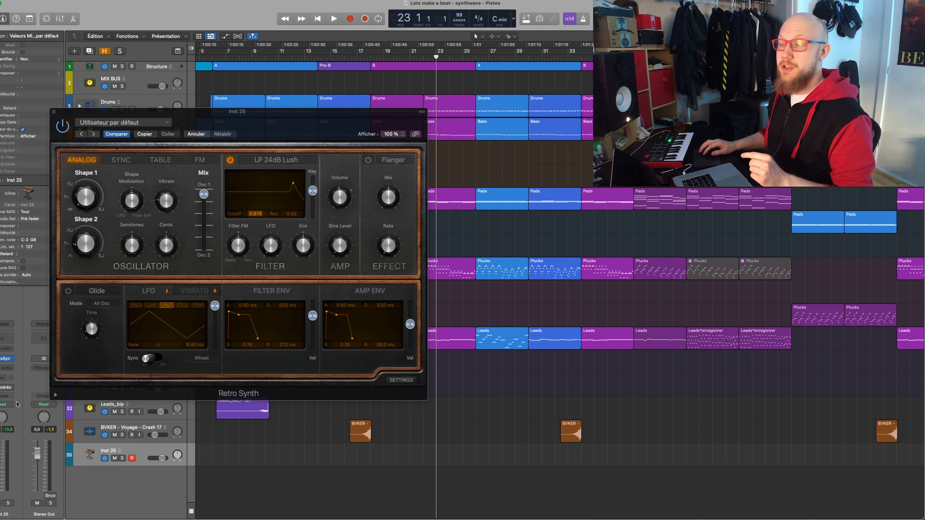
{"action": "left_click", "coordinate": [11, 406]}
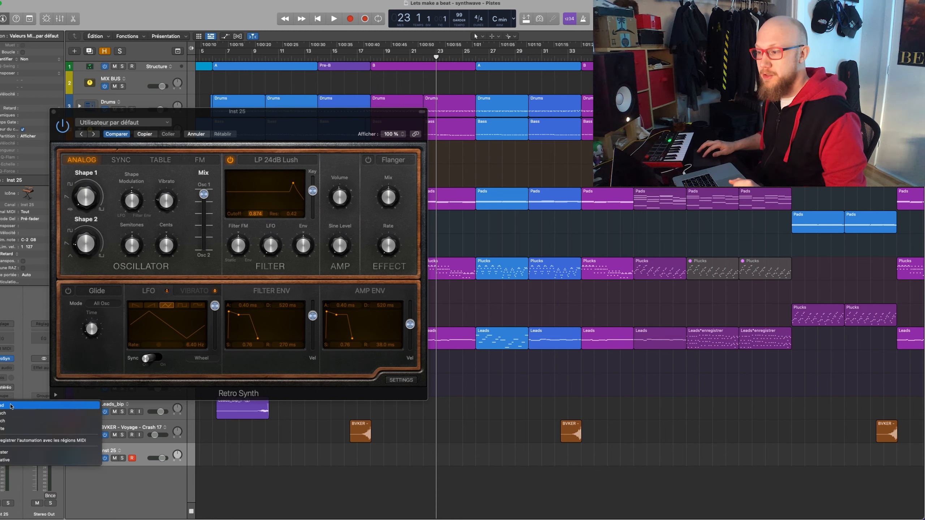
{"action": "left_click", "coordinate": [11, 413]}
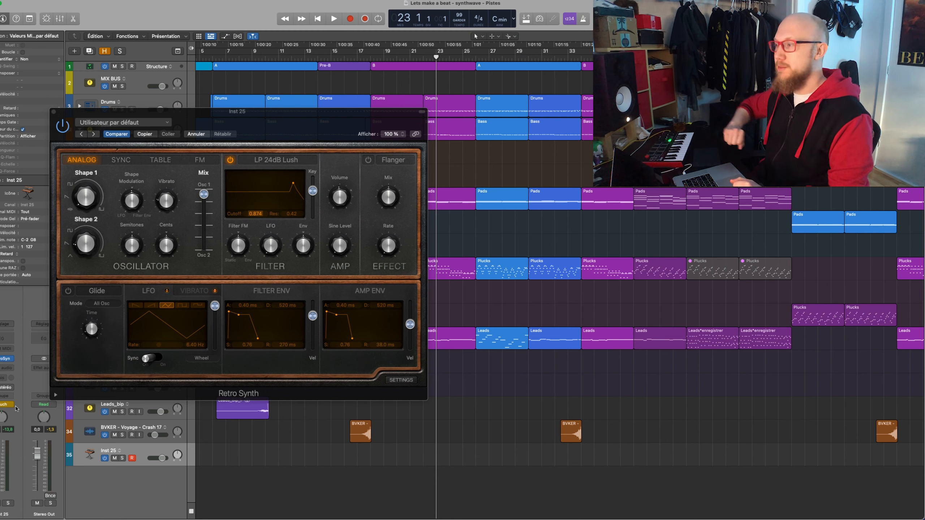
{"action": "key", "text": "space"}
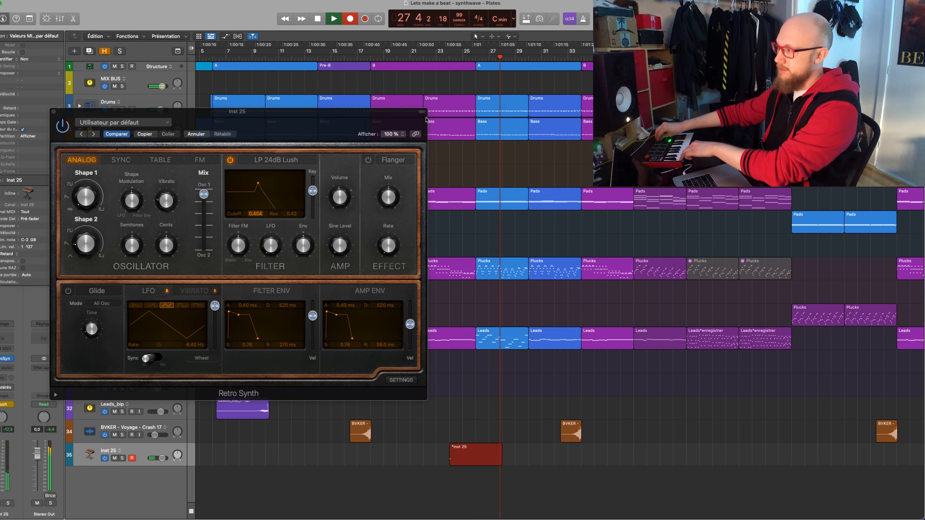
{"action": "key", "text": "space"}
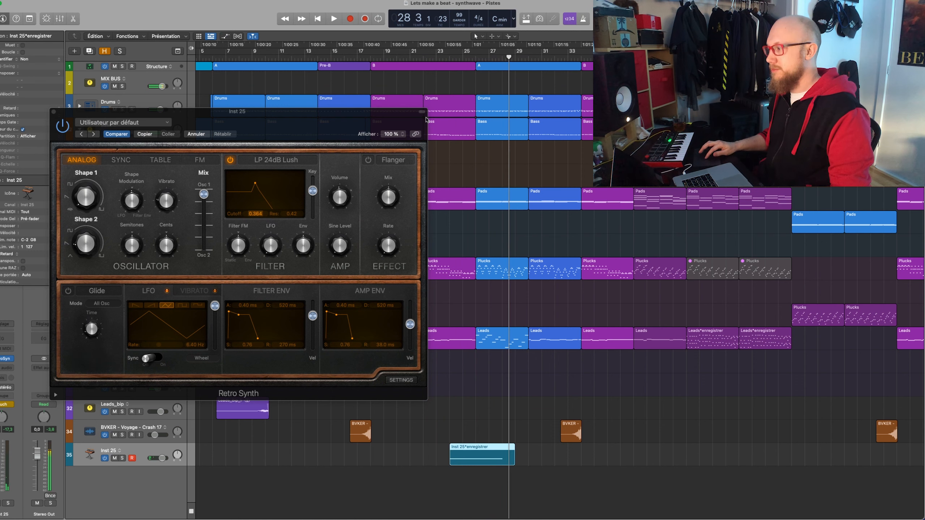
{"action": "left_click", "coordinate": [8, 404]}
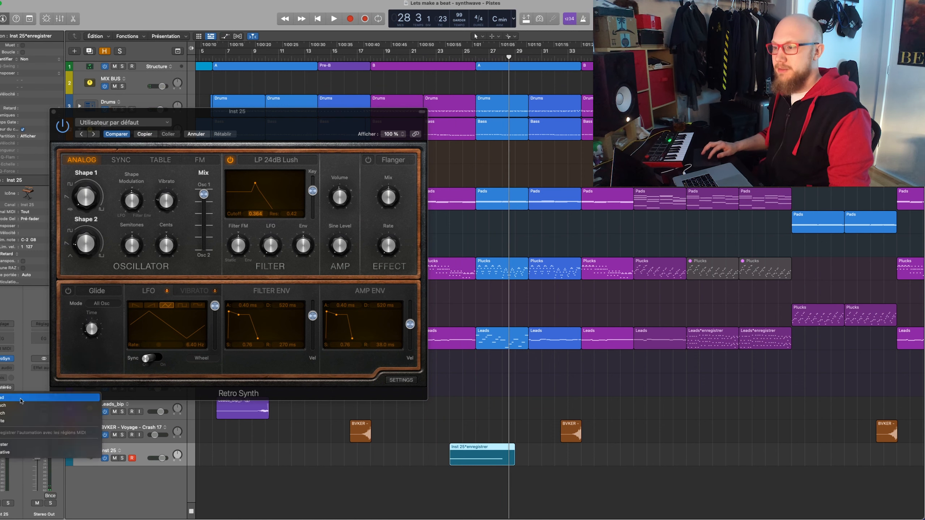
{"action": "left_click", "coordinate": [21, 401]}
- Enable the Retro Synth's Chorus effect with a mix of 0.84, and set Unison to 2 with Stereo Spread at 1.00
{"action": "left_click", "coordinate": [368, 160]}
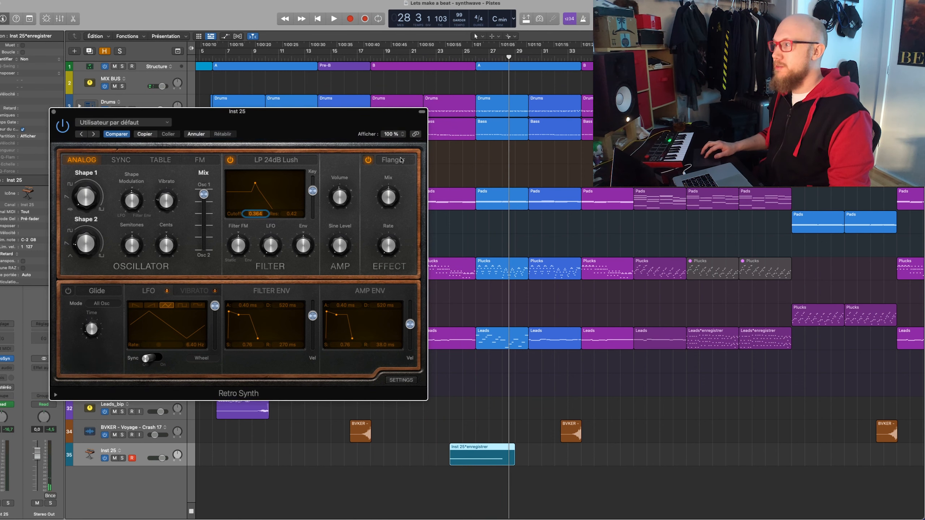
{"action": "left_click", "coordinate": [393, 160]}
{"action": "left_click", "coordinate": [392, 149]}
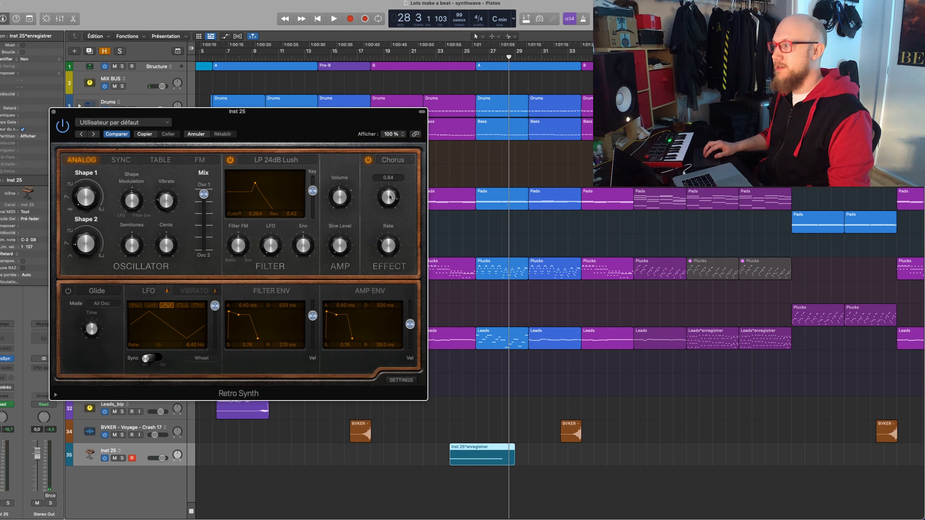
{"action": "left_click", "coordinate": [401, 380]}
{"action": "left_click", "coordinate": [182, 353]}
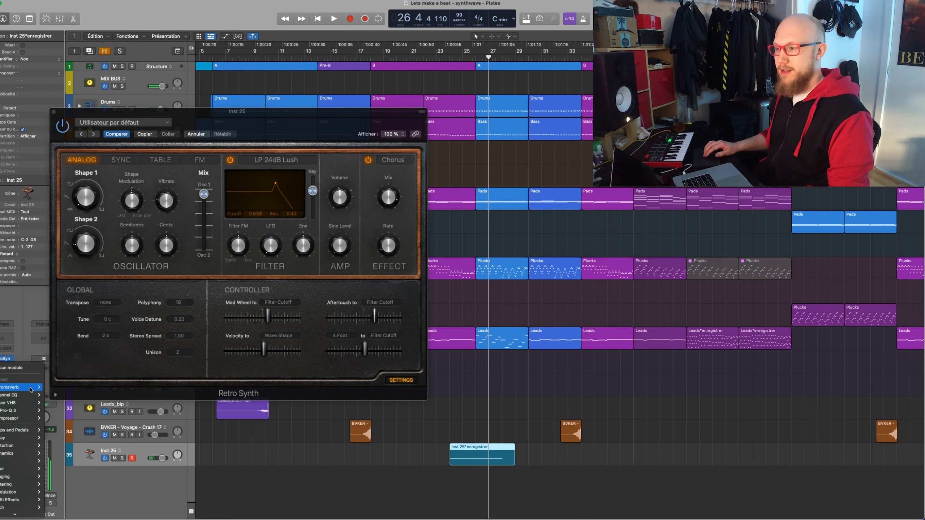
- Insert an Airy ChromaVerb on Inst 25, adjust its wet level and play the riser into bar 27
{"action": "left_click", "coordinate": [54, 389]}
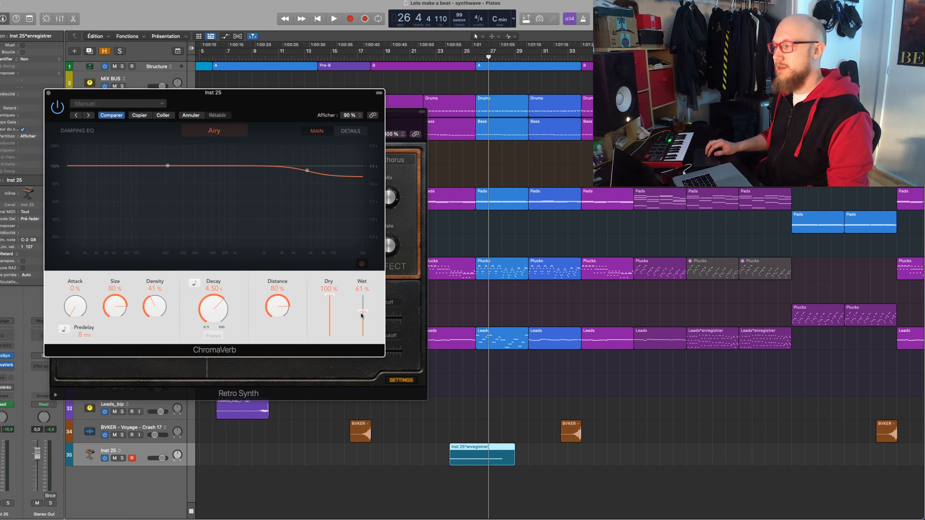
{"action": "key", "text": "s"}
{"action": "mouse_move", "coordinate": [362, 316]}
{"action": "left_mouse_down"}
{"action": "mouse_move", "coordinate": [375, 317]}
{"action": "mouse_move", "coordinate": [364, 318]}
{"action": "left_mouse_up"}
{"action": "key", "text": "space"}
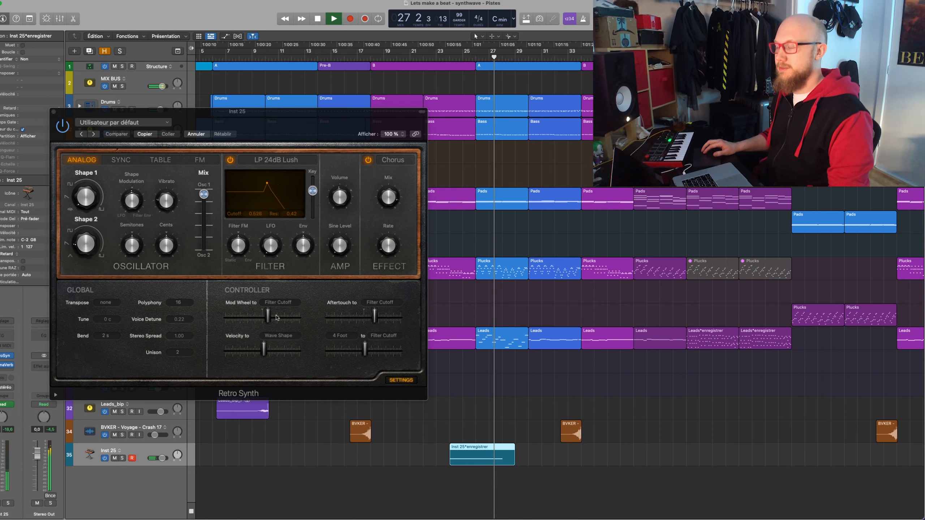
{"action": "key", "text": "space"}
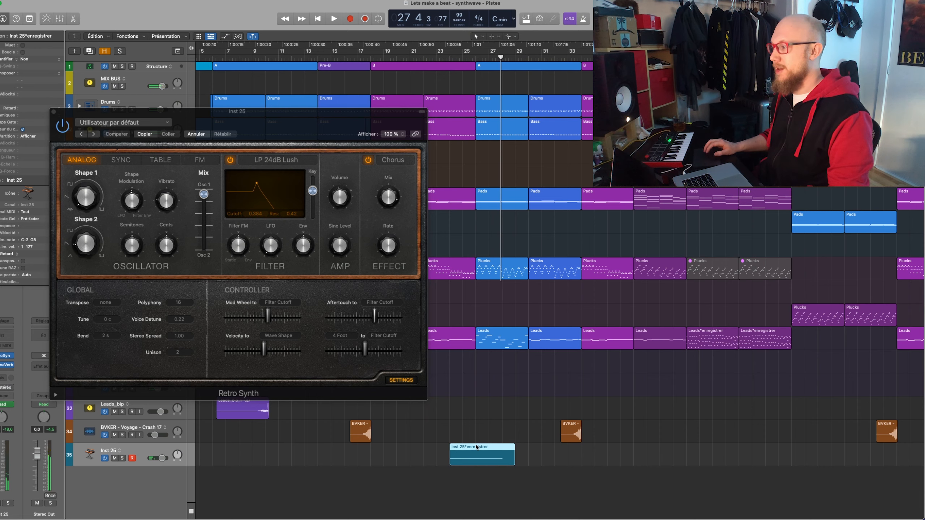
- Open the riser region for editing and enable the low cut at about 230 Hz in a Channel EQ on Inst 25
{"action": "double_click", "coordinate": [477, 448]}
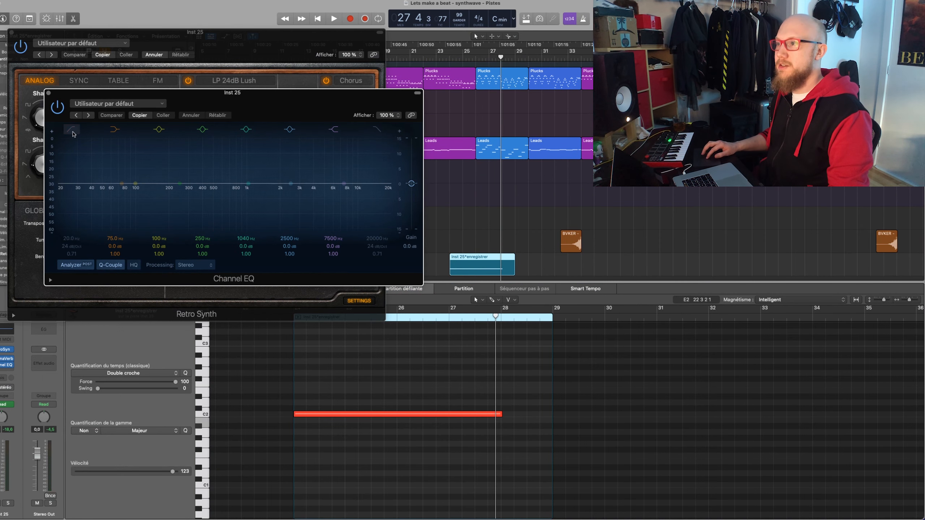
{"action": "left_click", "coordinate": [71, 129]}
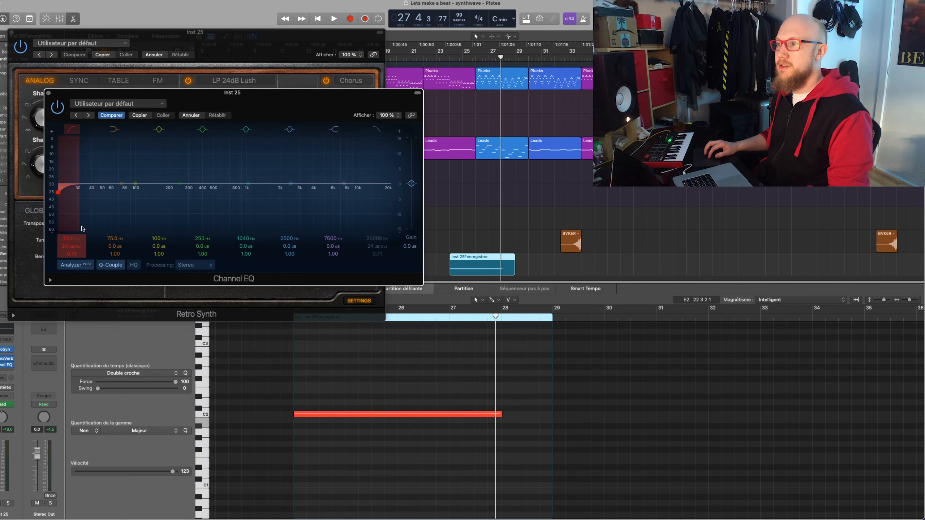
{"action": "left_click_drag", "start_coordinate": [72, 239], "coordinate": [72, 223]}
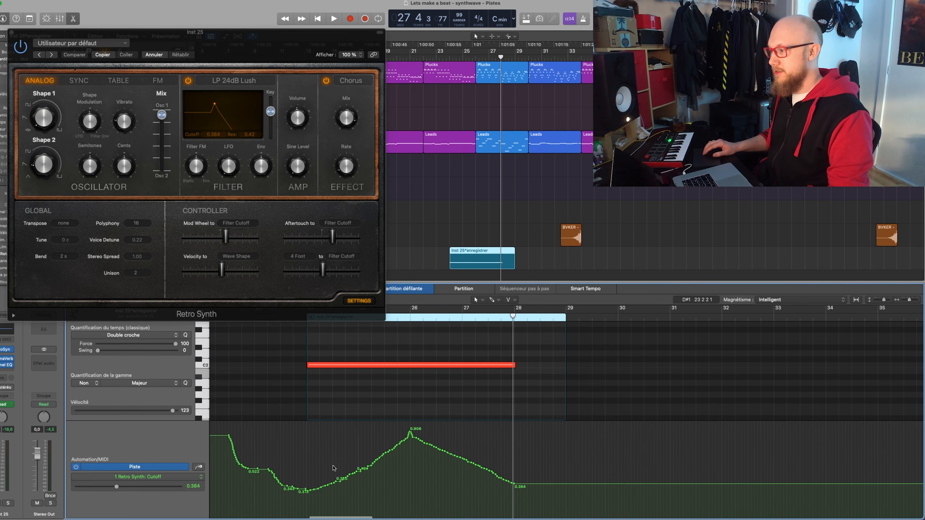
- Smooth the peak of the riser's cutoff automation at bar 26 down to about 0.842 and play it back
{"action": "scroll", "coordinate": [334, 468], "scroll_direction": "up", "scroll_amount": 10}
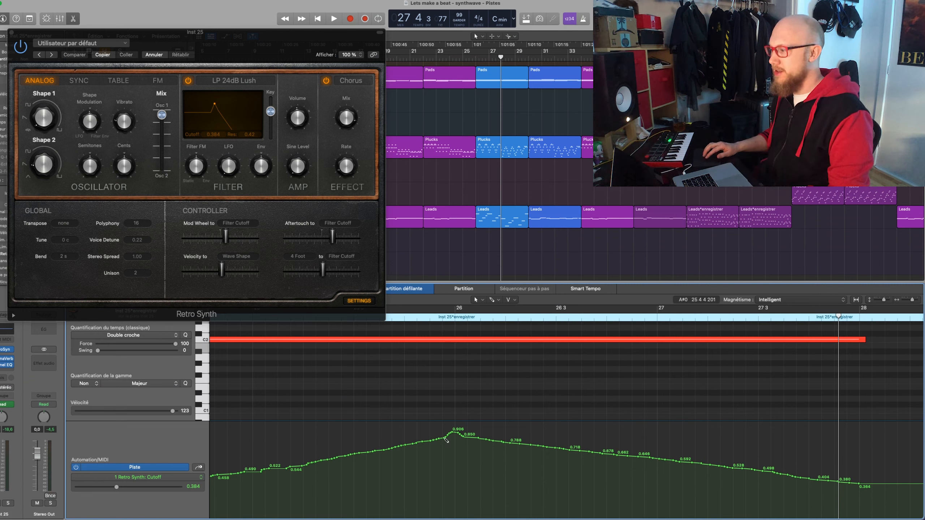
{"action": "left_click_drag", "start_coordinate": [445, 439], "coordinate": [474, 440]}
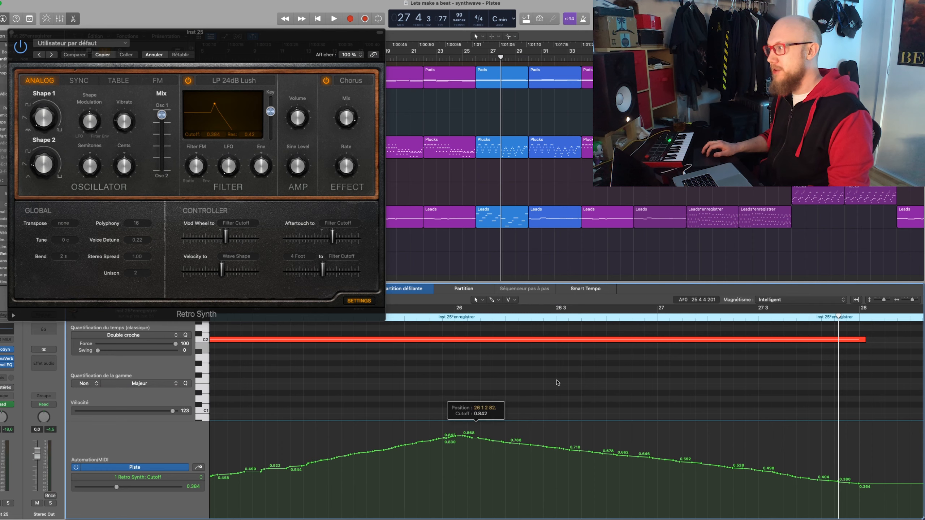
{"action": "key", "text": "space"}
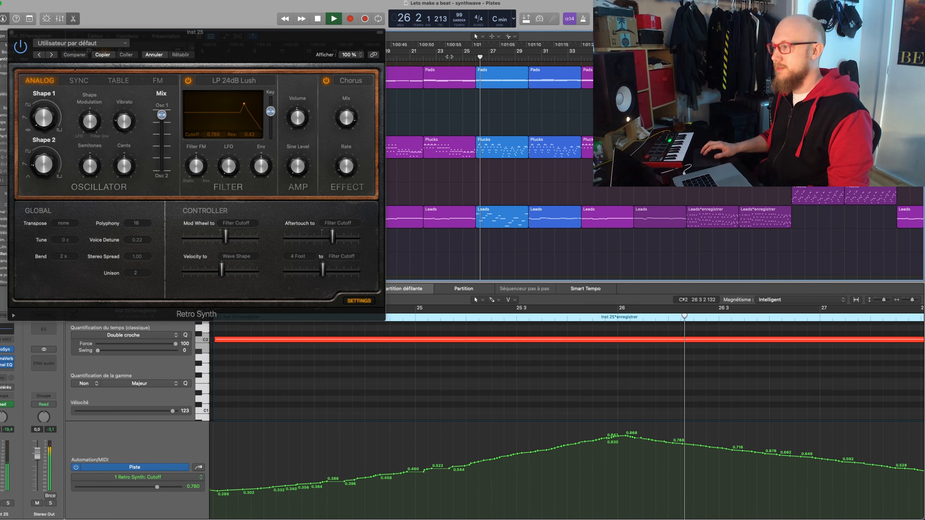
- Record a second cutoff-automated riser on Inst 25 from bar 48 and adjust the Channel EQ's 12 dB/Oct high cut frequency
{"action": "left_click", "coordinate": [11, 32]}
{"action": "key", "text": "e"}
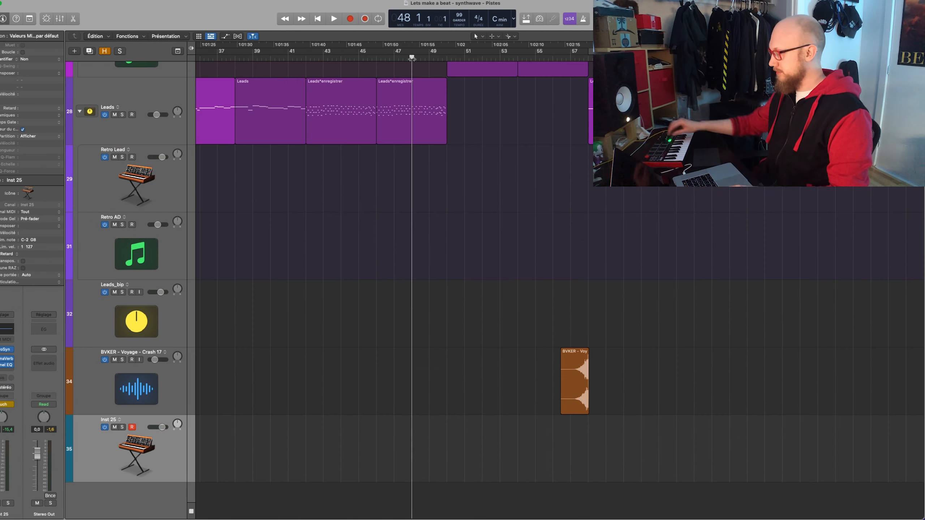
{"action": "key", "text": "r"}
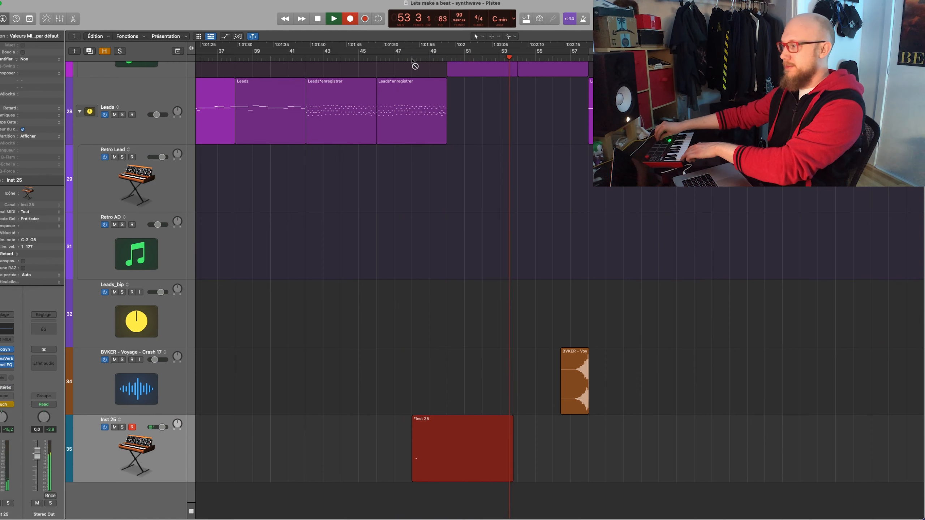
{"action": "key", "text": "space"}
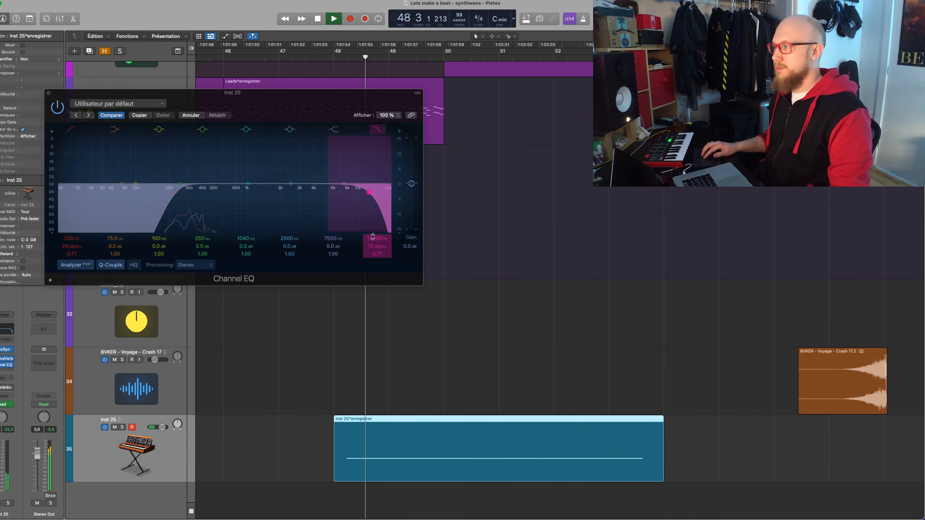
{"action": "left_click_drag", "start_coordinate": [373, 238], "coordinate": [373, 247]}
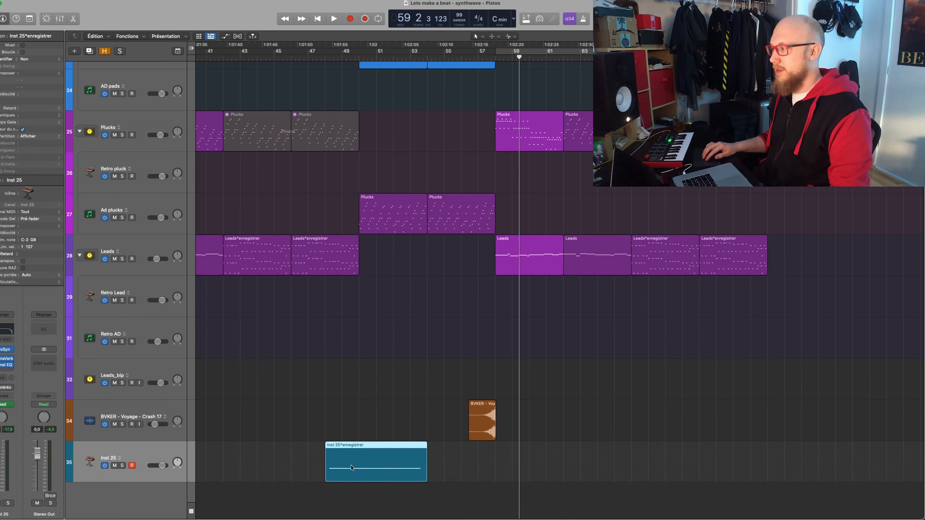
- Copy the second riser to bar 64 and the reversed crash so it ends at bar 66, and play the transition
{"action": "left_click_drag", "start_coordinate": [352, 468], "coordinate": [626, 469]}
{"action": "key", "text": "space"}
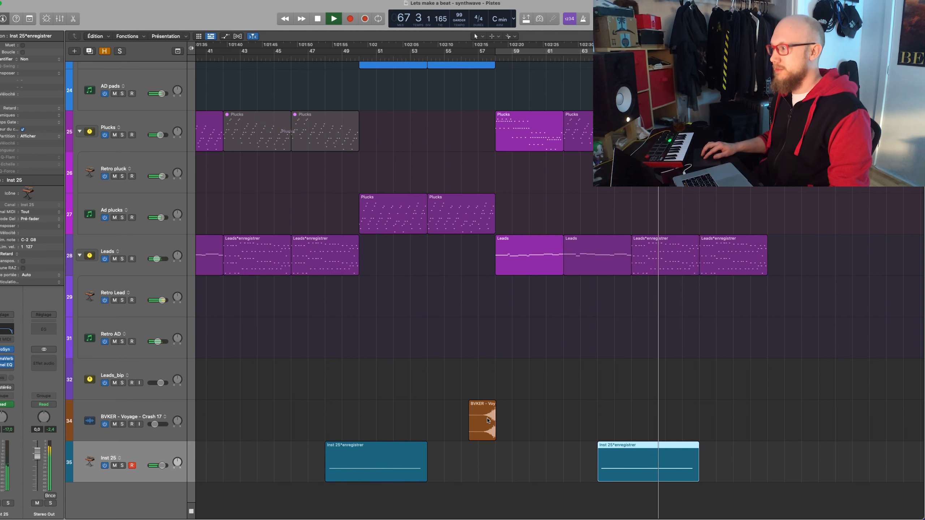
{"action": "left_click_drag", "start_coordinate": [486, 421], "coordinate": [619, 416]}
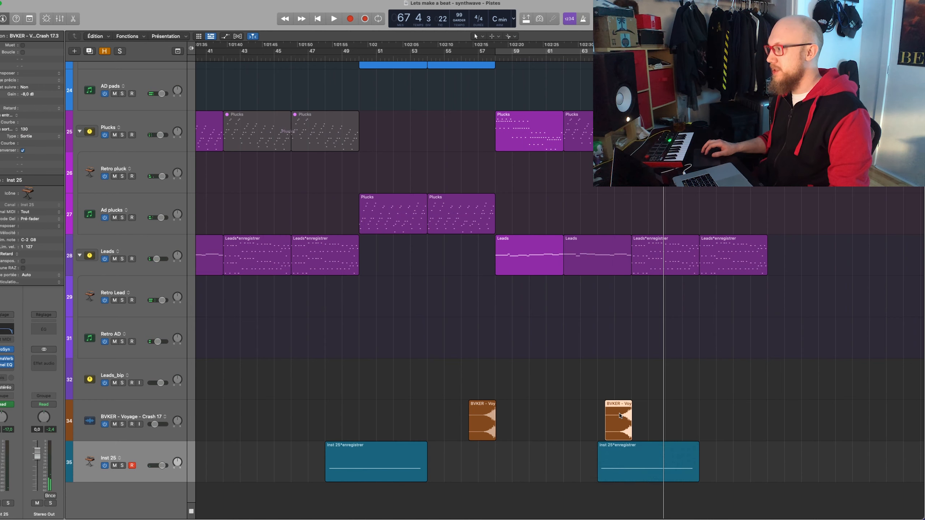
{"action": "left_click", "coordinate": [609, 468]}
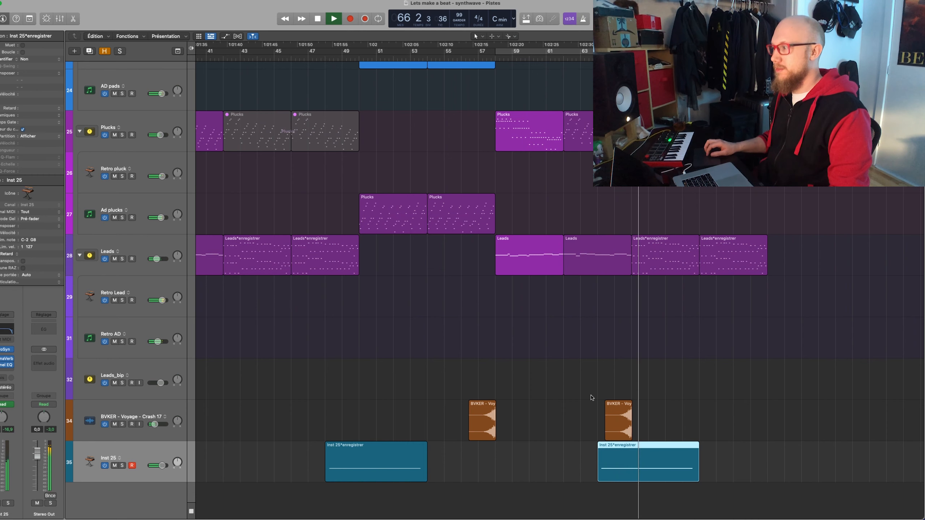
- Copy the reversed crash once more so it ends at bar 70 with the riser, and play that transition
{"action": "scroll", "coordinate": [528, 358], "scroll_direction": "left", "scroll_amount": 4}
{"action": "key", "text": "super+Up"}
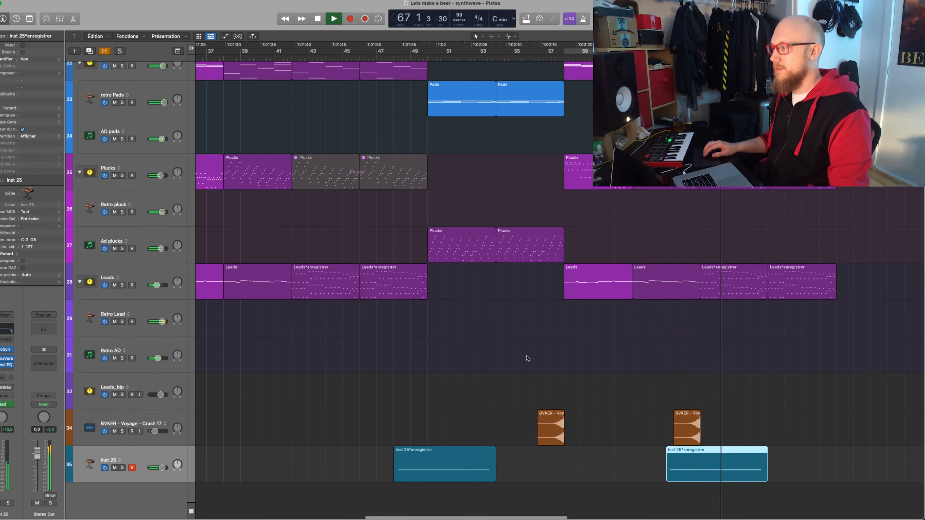
{"action": "key", "text": "super+Up"}
{"action": "key", "text": "super+Up"}
{"action": "key", "text": "super+Up"}
{"action": "key", "text": "super+Left"}
{"action": "key", "text": "super+Left"}
{"action": "key", "text": "super+Right"}
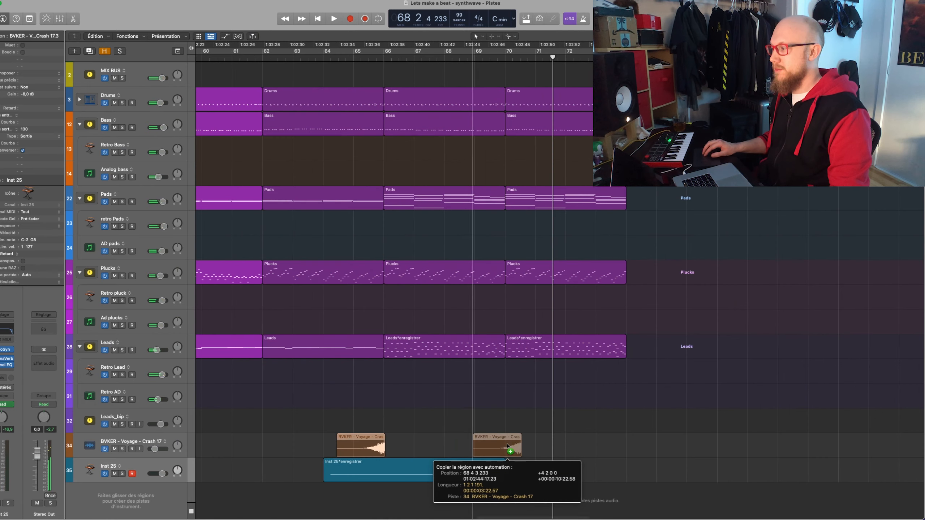
{"action": "left_click_drag", "start_coordinate": [508, 448], "coordinate": [494, 446]}
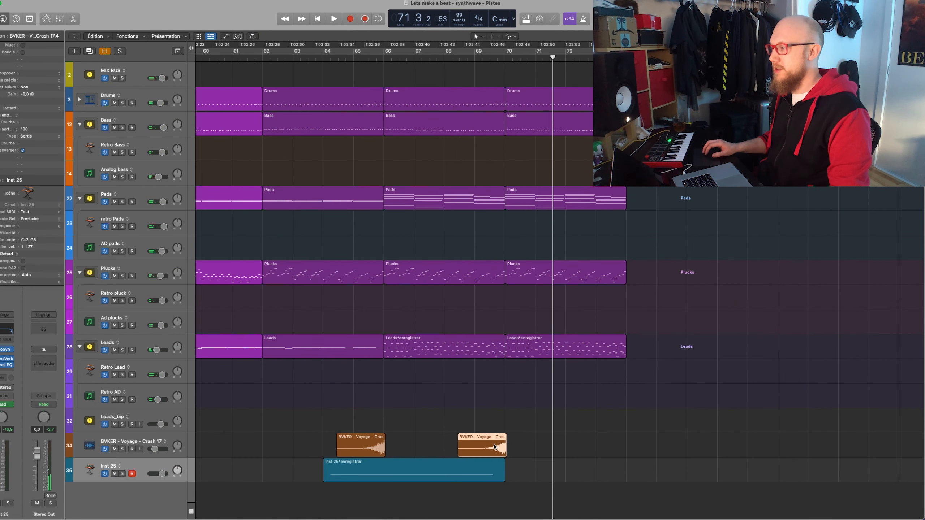
{"action": "key", "text": "shift+space"}
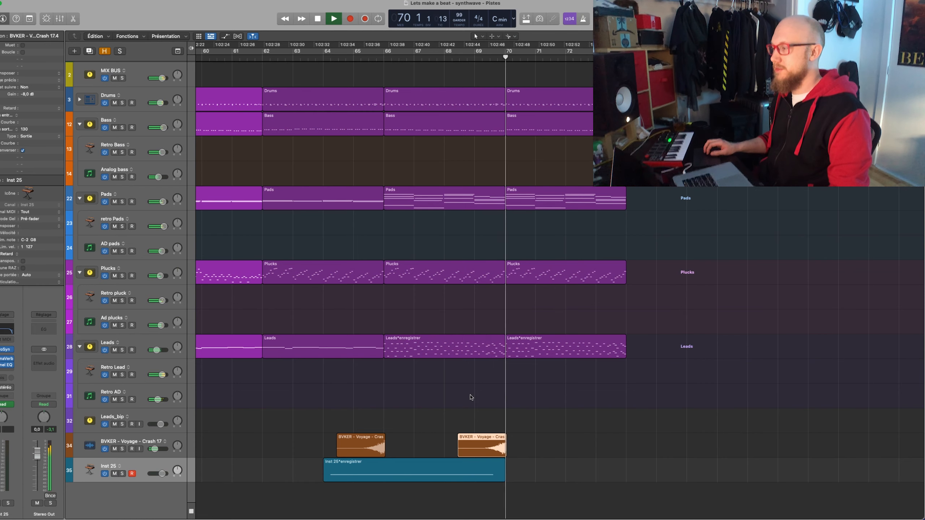
{"action": "scroll", "coordinate": [471, 397], "scroll_direction": "left", "scroll_amount": 3}
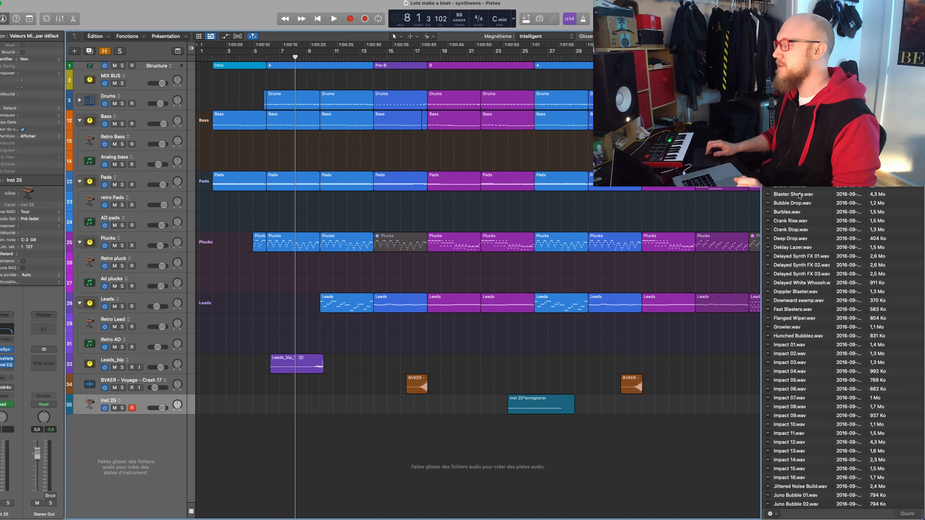
- Audition the Impact samples in the file browser, including Impact 03, 05, 08, 10, 12 and 14
{"action": "scroll", "coordinate": [799, 197], "scroll_direction": "down", "scroll_amount": 6}
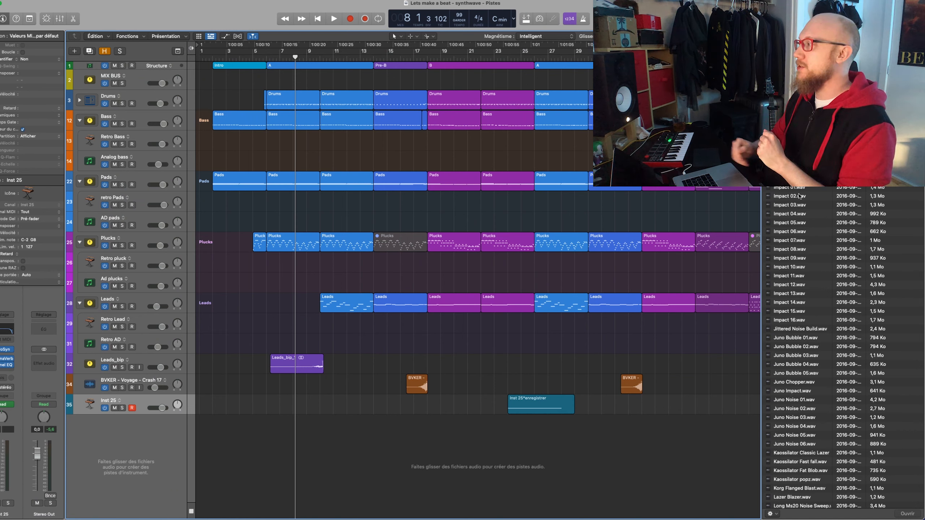
{"action": "left_click", "coordinate": [798, 206]}
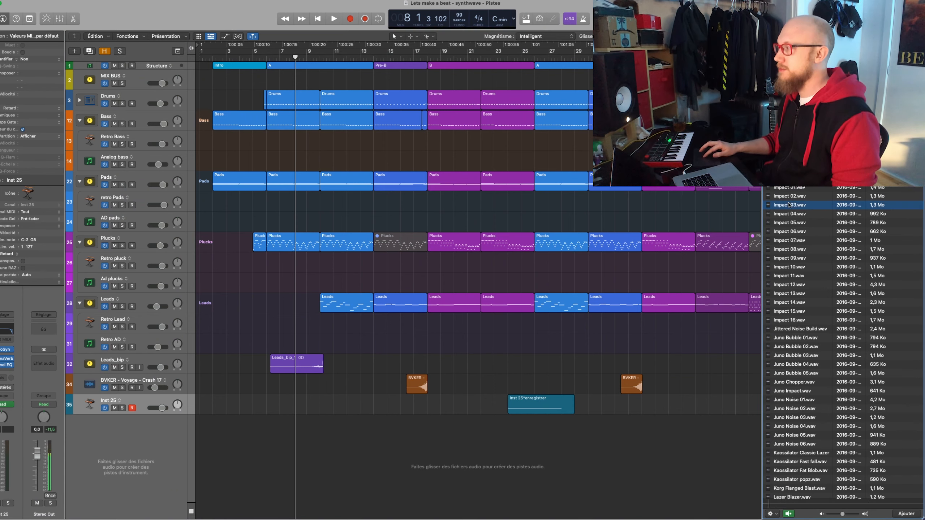
{"action": "left_click", "coordinate": [798, 223]}
{"action": "left_click", "coordinate": [796, 250]}
{"action": "left_click", "coordinate": [795, 267]}
{"action": "left_click", "coordinate": [793, 286]}
{"action": "left_click", "coordinate": [792, 304]}
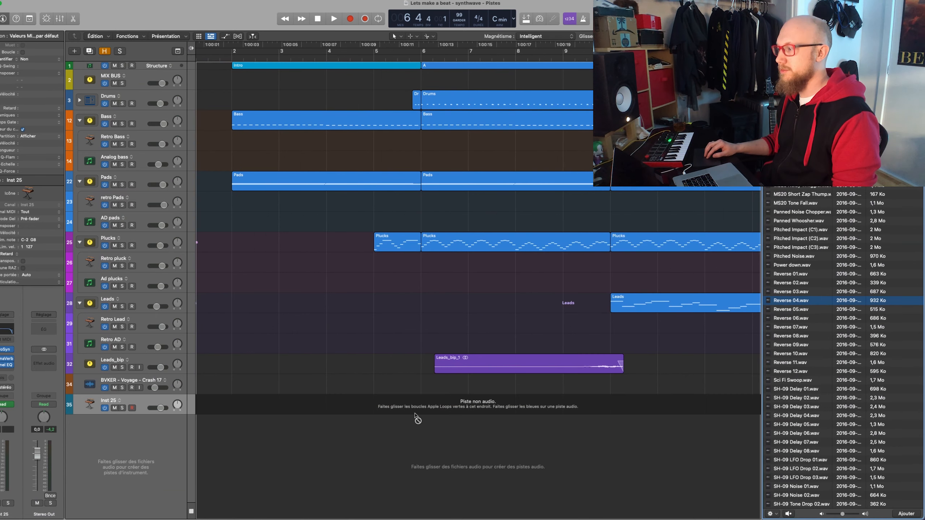
- Place Reverse 04.wav on a new audio track with its peak at bar 6, where the first A section starts, and play it
{"action": "left_click_drag", "start_coordinate": [415, 419], "coordinate": [454, 429]}
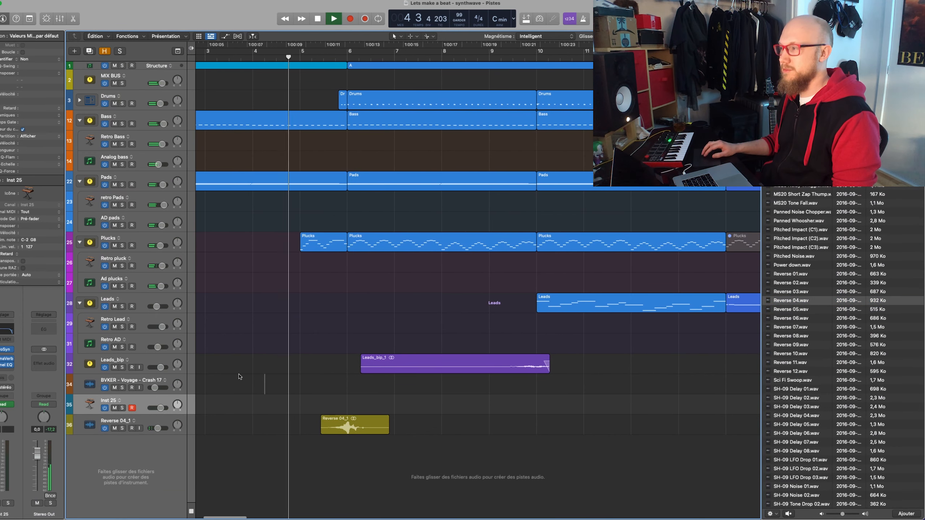
{"action": "scroll", "coordinate": [291, 358], "scroll_direction": "left", "scroll_amount": 1}
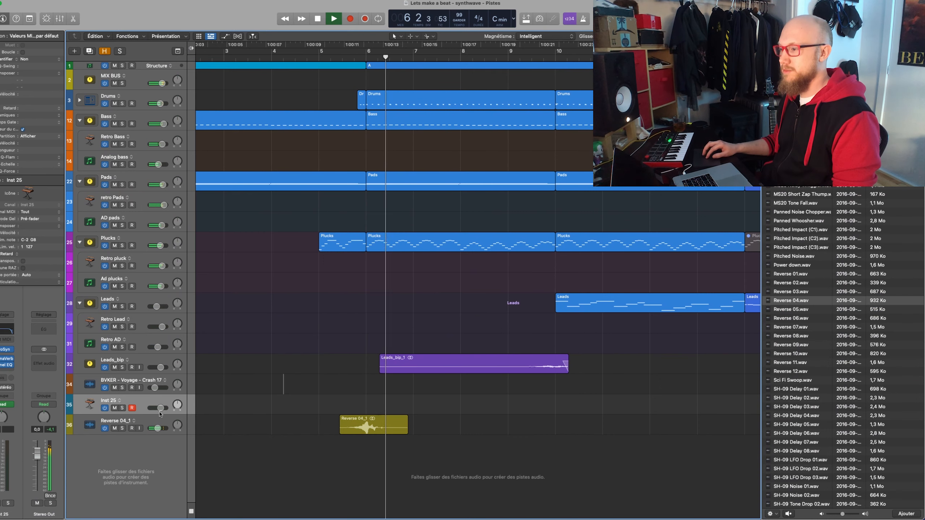
- Insert a Channel EQ with a 10600 Hz, 6 dB/oct high cut and a ChromaVerb on the Reverse 04_1 track
{"action": "key", "text": "space"}
{"action": "left_click", "coordinate": [158, 429]}
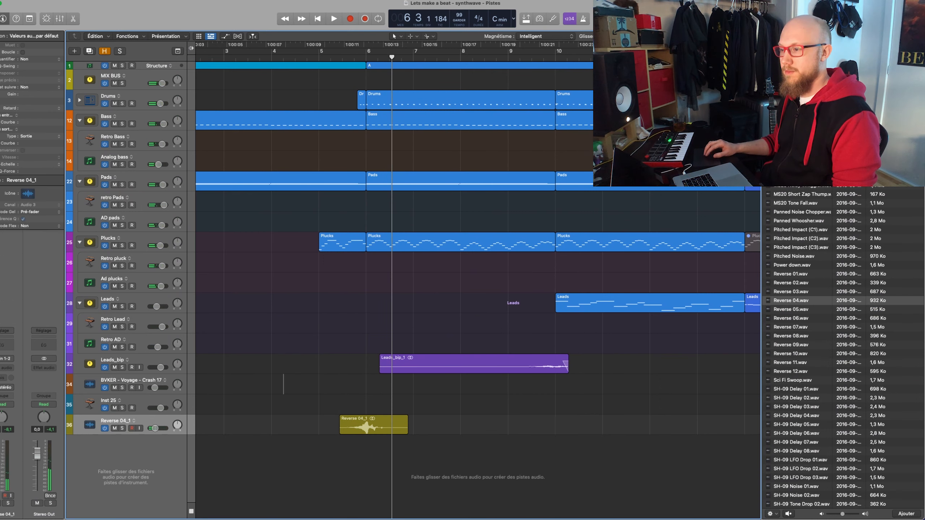
{"action": "left_click", "coordinate": [7, 368]}
{"action": "left_click", "coordinate": [22, 395]}
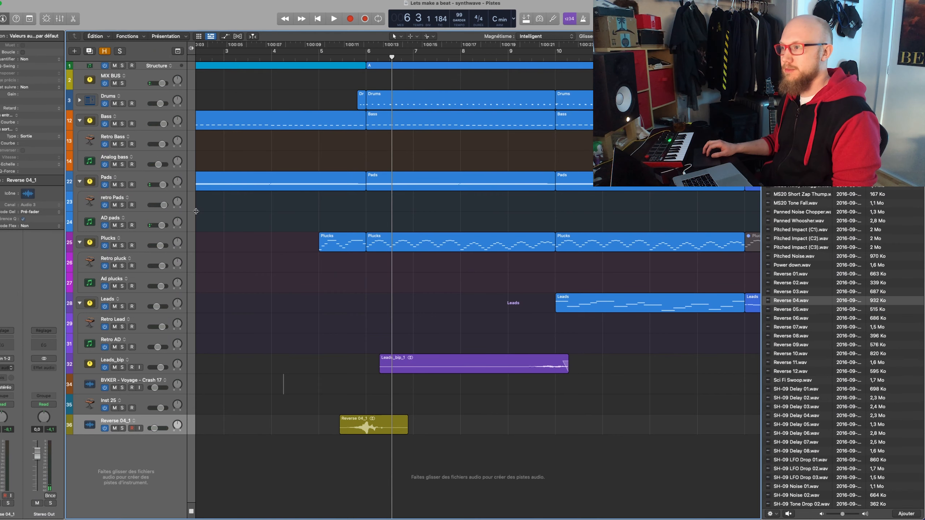
{"action": "left_click", "coordinate": [5, 342]}
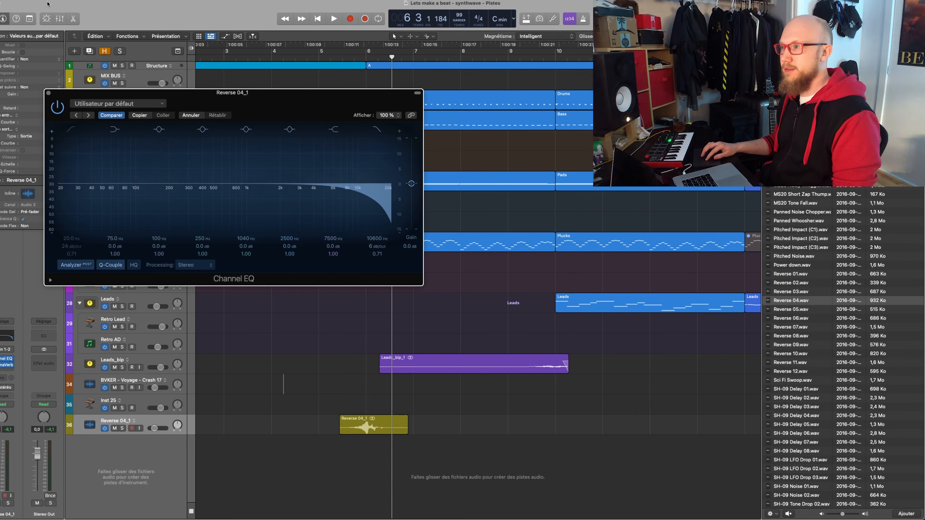
{"action": "left_click", "coordinate": [49, 93]}
- Copy the Reverse 04_1 region so its peak lands on bar 58, and play the transition from the reversed crash
{"action": "left_click", "coordinate": [359, 431]}
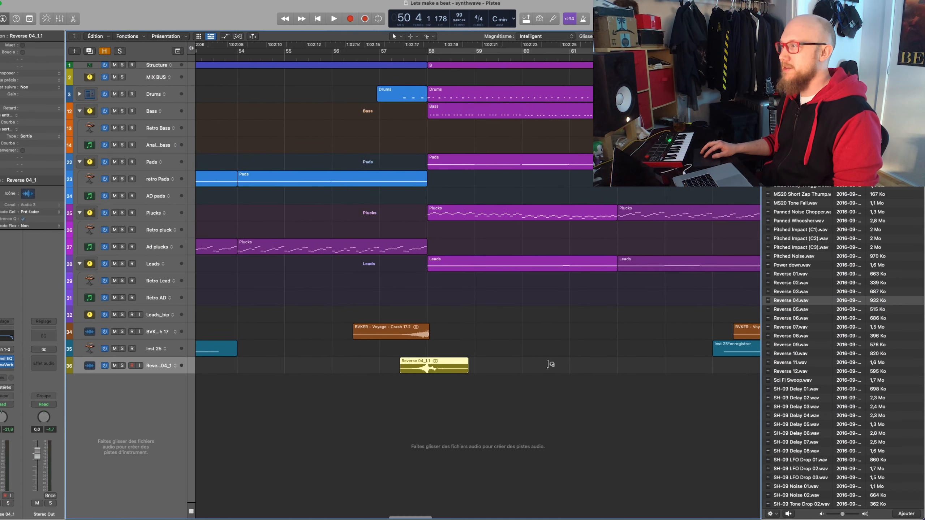
{"action": "scroll", "coordinate": [551, 365], "scroll_direction": "down", "scroll_amount": 1}
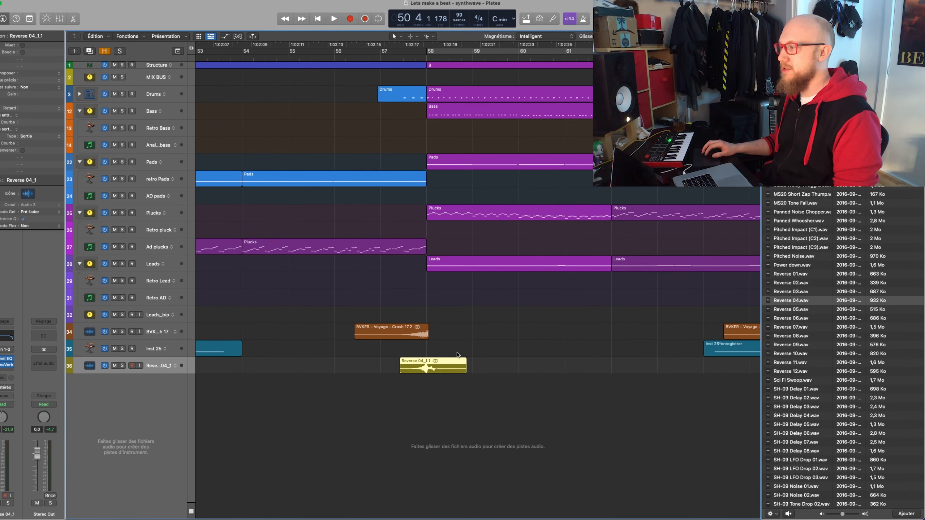
{"action": "scroll", "coordinate": [450, 238], "scroll_direction": "down", "scroll_amount": 3}
{"action": "left_click", "coordinate": [383, 334]}
{"action": "key", "text": "shift+space"}
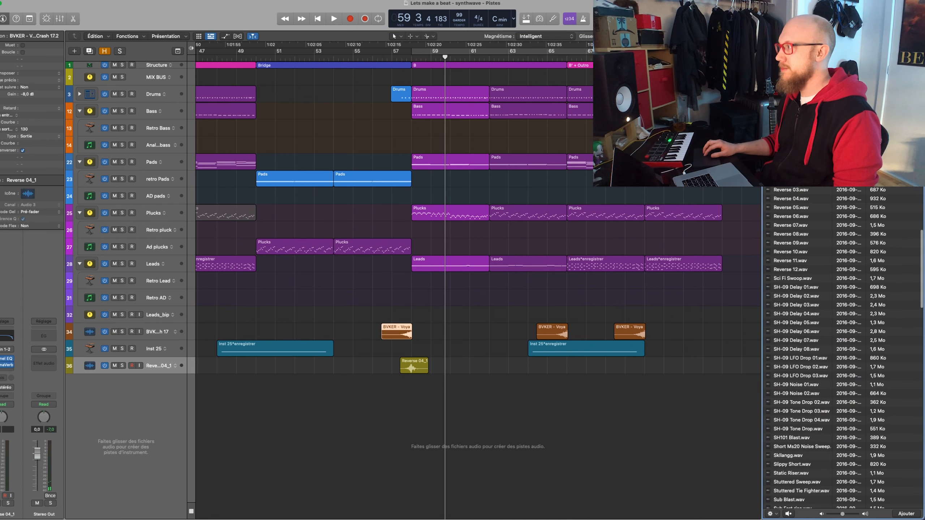
- Place Reverse 01.wav on a new audio track with its peak at bar 58, mute the Reverse 04_1 copy above it, and play
{"action": "left_click_drag", "start_coordinate": [790, 172], "coordinate": [401, 411]}
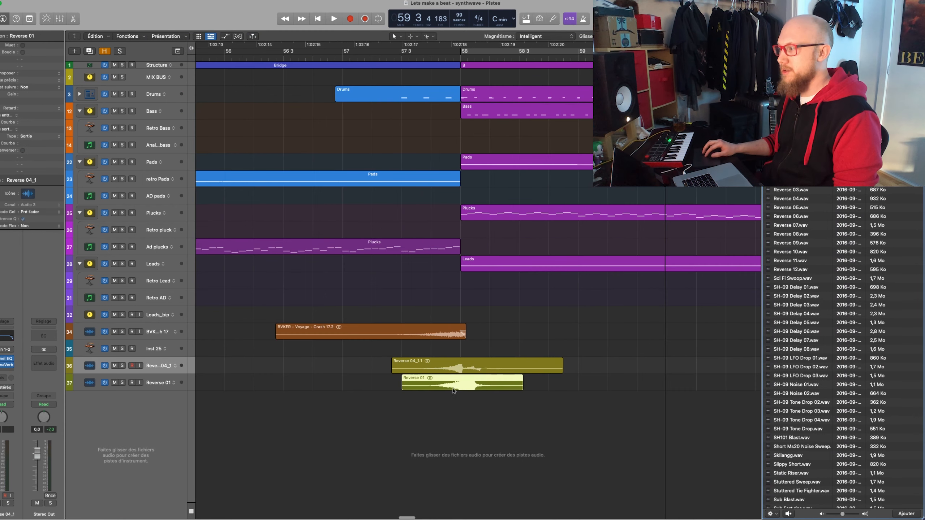
{"action": "left_click_drag", "start_coordinate": [454, 391], "coordinate": [444, 391]}
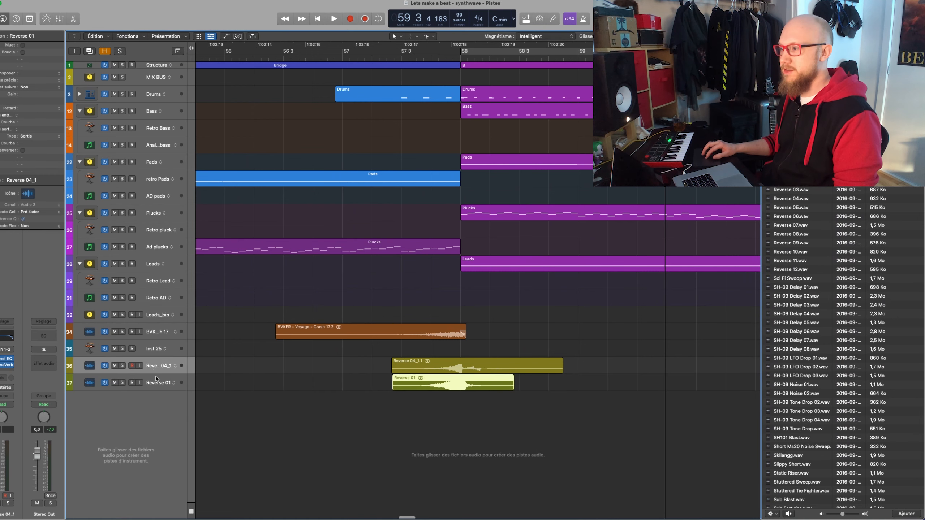
{"action": "left_click", "coordinate": [464, 365]}
{"action": "key", "text": "ctrl+m"}
{"action": "left_click", "coordinate": [364, 368]}
{"action": "key", "text": "space"}
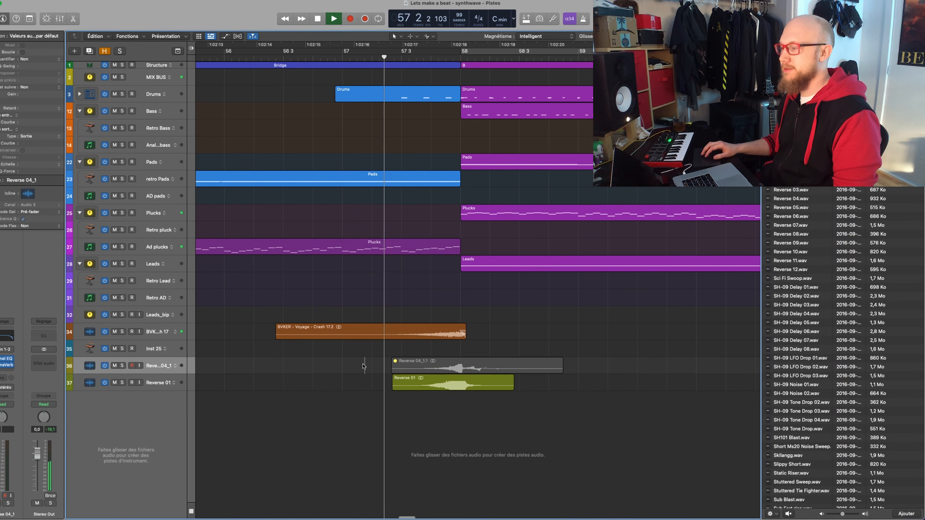
- Copy the EQ and ChromaVerb inserts from the Reverse 04_1 track to the Reverse 01 track, and replay the bar 58 transition
{"action": "left_click", "coordinate": [152, 386]}
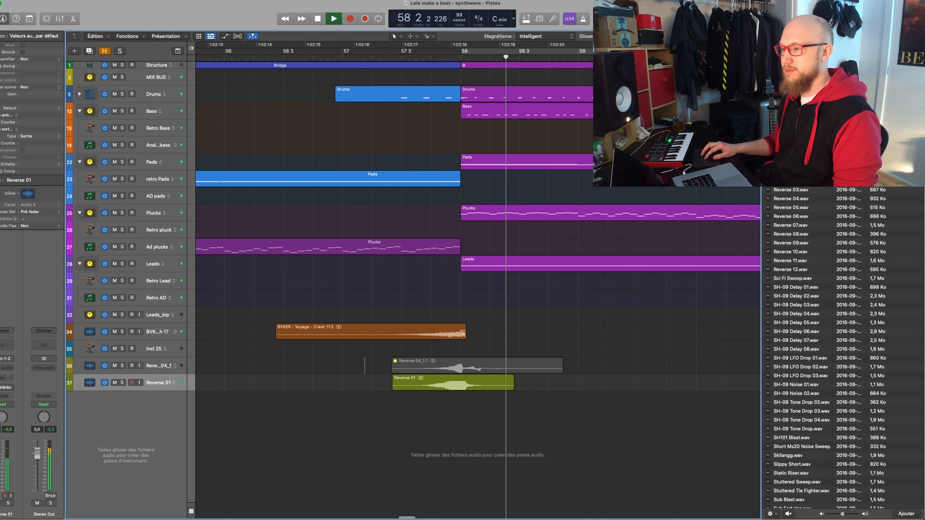
{"action": "key", "text": "space"}
{"action": "key", "text": "x"}
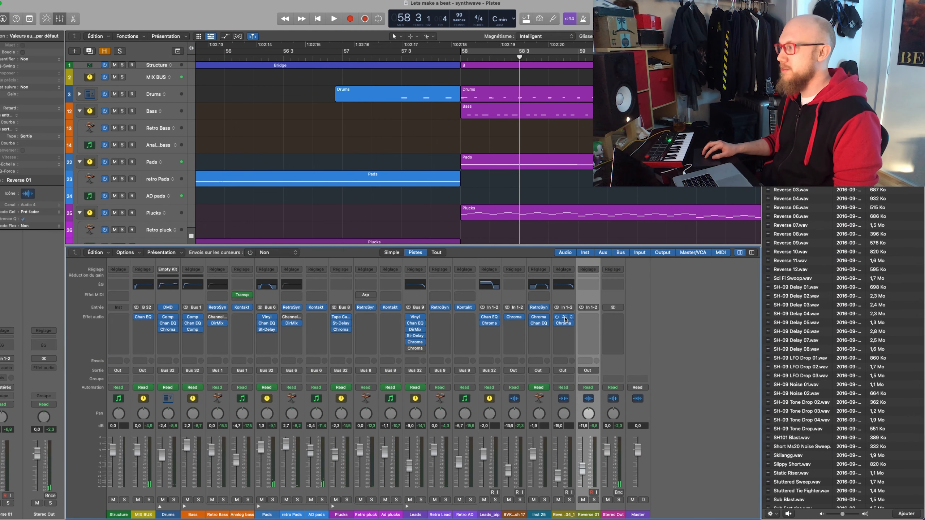
{"action": "left_click_drag", "start_coordinate": [585, 319], "coordinate": [597, 327]}
{"action": "key", "text": "e"}
{"action": "key", "text": "e"}
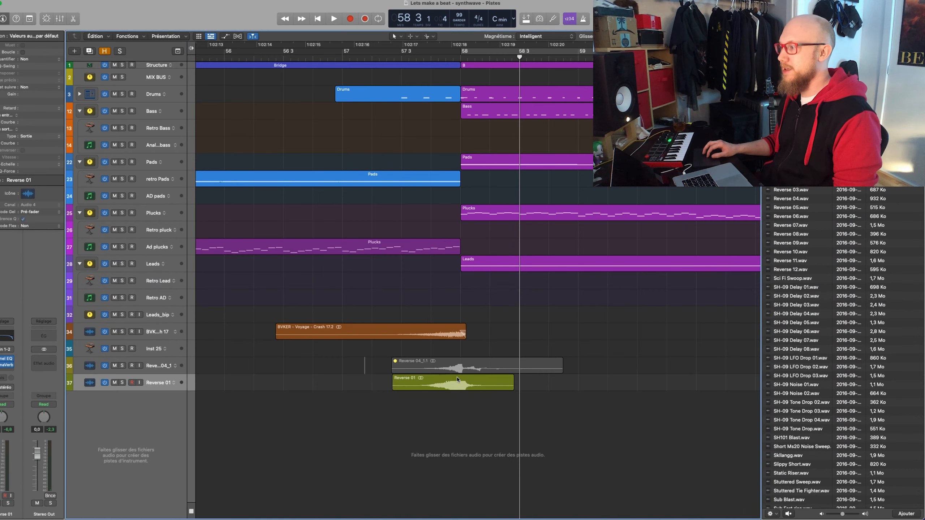
{"action": "left_click", "coordinate": [447, 389]}
{"action": "key", "text": "shift+space"}
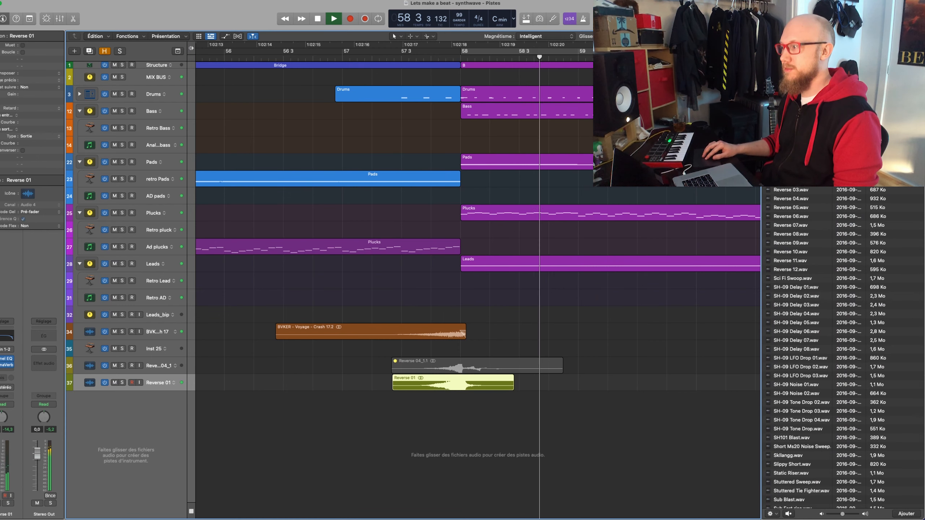
{"action": "key", "text": "space"}
- Place Delayed White Whoosh.wav on a new audio track with its peak at bar 42, where B' starts, and play it
{"action": "scroll", "coordinate": [392, 359], "scroll_direction": "down", "scroll_amount": 10}
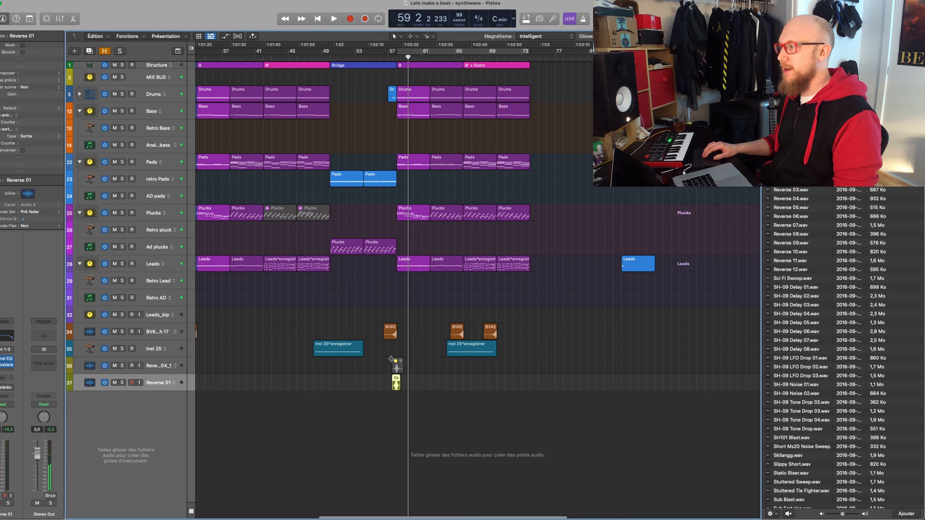
{"action": "scroll", "coordinate": [392, 359], "scroll_direction": "left", "scroll_amount": 3}
{"action": "scroll", "coordinate": [391, 359], "scroll_direction": "up", "scroll_amount": 10}
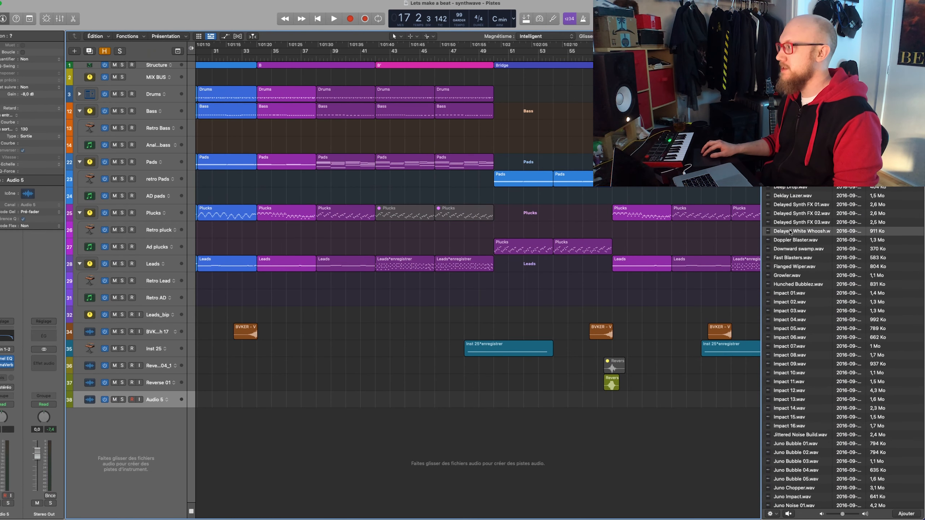
{"action": "left_click_drag", "start_coordinate": [790, 231], "coordinate": [458, 407]}
{"action": "scroll", "coordinate": [388, 384], "scroll_direction": "up", "scroll_amount": 10}
{"action": "scroll", "coordinate": [356, 350], "scroll_direction": "down", "scroll_amount": 5}
{"action": "left_click", "coordinate": [409, 383], "text": "super"}
{"action": "key", "text": "space"}
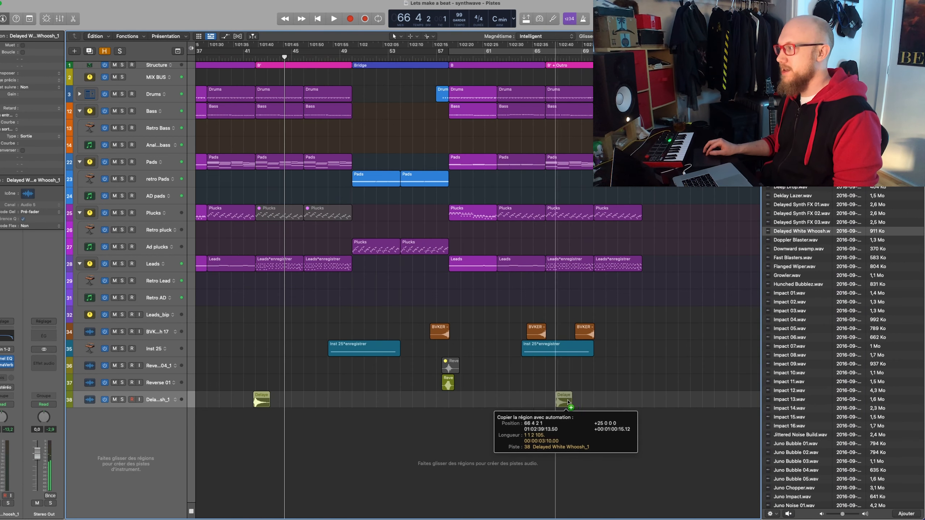
- Copy the Delayed White Whoosh region so its peak lands on bar 70, where the last outro block starts
{"action": "left_click_drag", "start_coordinate": [570, 403], "coordinate": [605, 403]}
{"action": "key", "text": "super+Right"}
{"action": "key", "text": "super+Right"}
{"action": "key", "text": "super+Right"}
{"action": "key", "text": "super+Right"}
{"action": "key", "text": "super+Right"}
- Play the transition into bar 70 from the last reversed crash to hear it together with the whoosh
{"action": "left_click", "coordinate": [597, 334]}
{"action": "key", "text": "shift+space"}
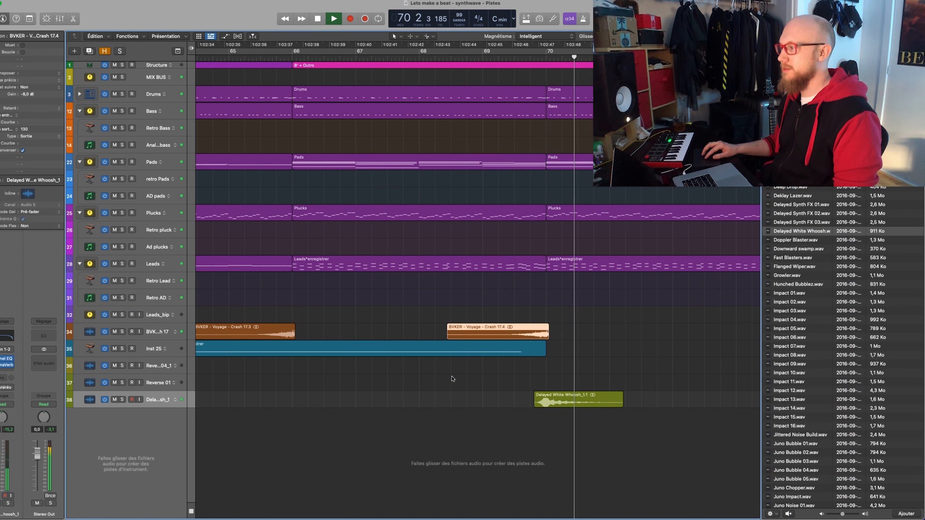
{"action": "key", "text": "super+Left"}
{"action": "key", "text": "super+Left"}
{"action": "key", "text": "super+Left"}
{"action": "key", "text": "super+Left"}
{"action": "key", "text": "super+Left"}
{"action": "key", "text": "super+Up"}
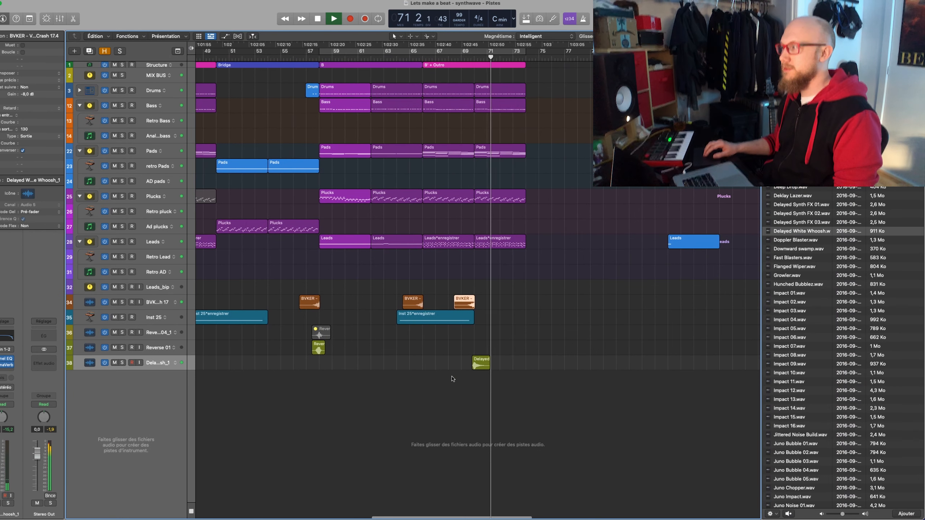
{"action": "key", "text": "space"}
{"action": "scroll", "coordinate": [452, 377], "scroll_direction": "left", "scroll_amount": 15}
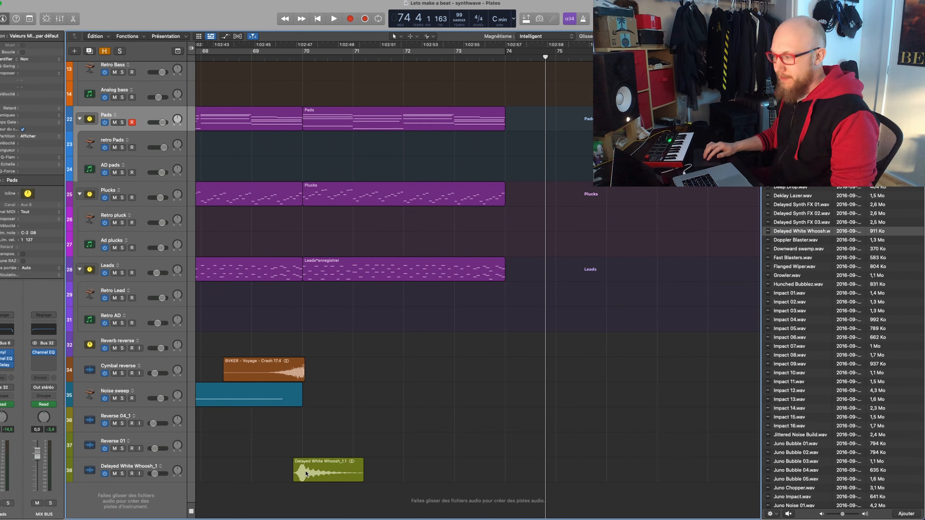
- Copy the Delayed White Whoosh region so its peak lands on bar 74 at the song's end, and play the ending
{"action": "left_click_drag", "start_coordinate": [306, 474], "coordinate": [511, 466]}
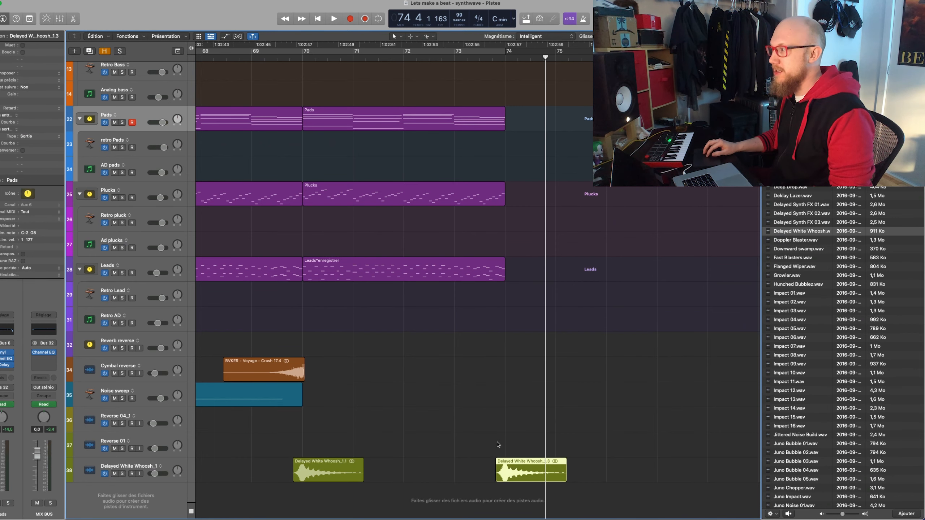
{"action": "left_click", "coordinate": [405, 437]}
{"action": "key", "text": "space"}
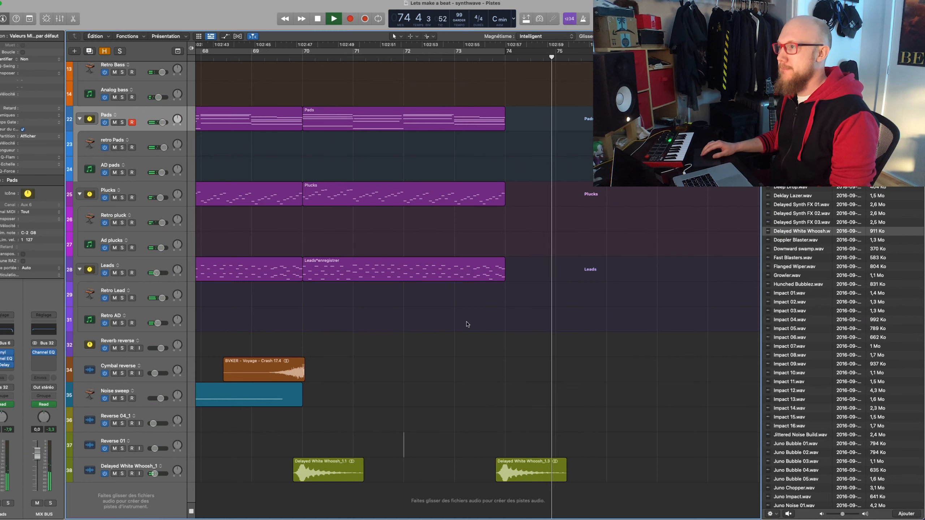
- Raise the final top note of the last Pads region, just before bar 74, to G3 and play the ending
{"action": "scroll", "coordinate": [467, 324], "scroll_direction": "up", "scroll_amount": 1}
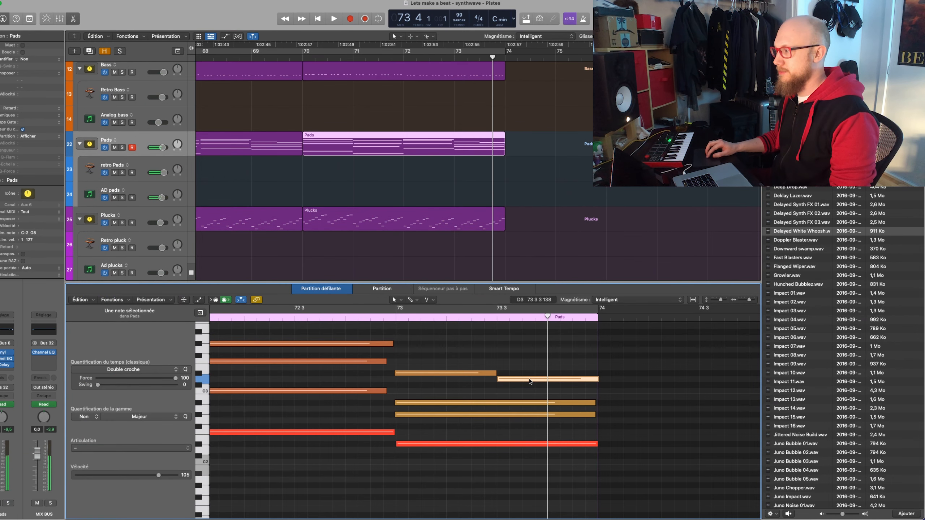
{"action": "left_click_drag", "start_coordinate": [530, 381], "coordinate": [531, 354]}
{"action": "left_click", "coordinate": [344, 316]}
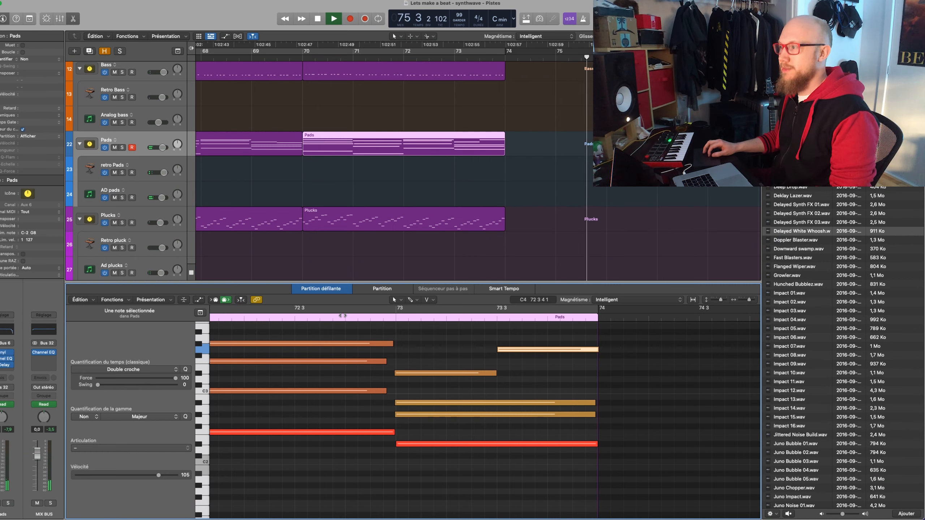
{"action": "key", "text": "space"}
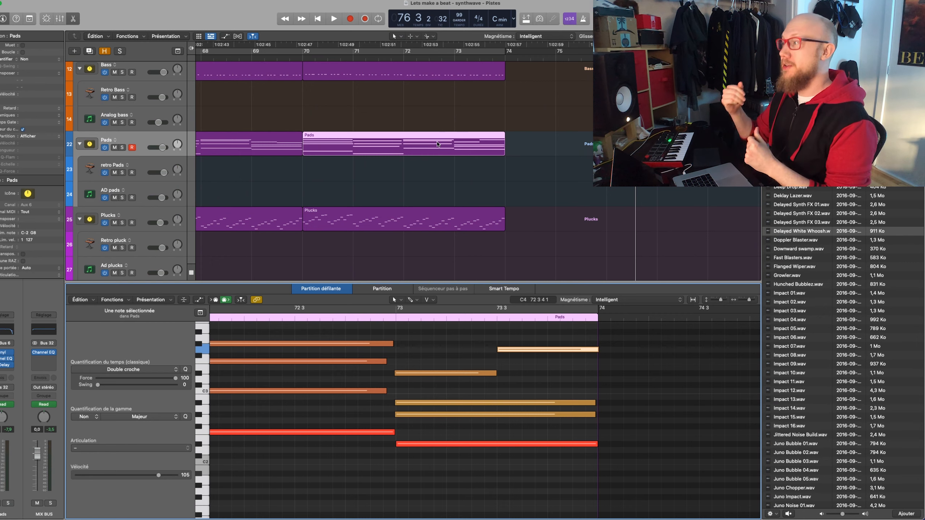